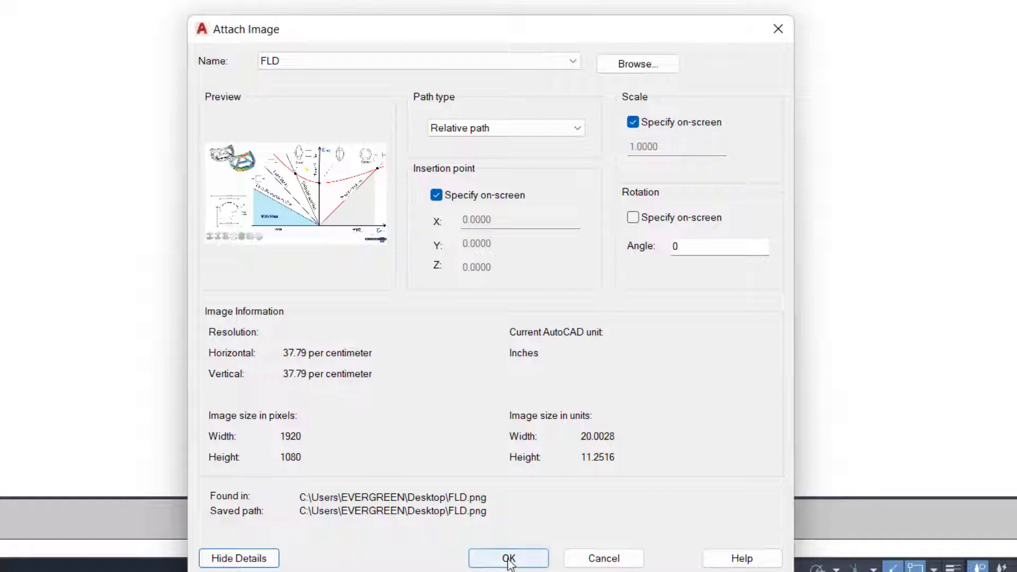
# - Attach the FLD image with a relative path at a picked point in the drawing, using a scale factor of 1
pyautogui.click(263, 560)
pyautogui.click(509, 326)
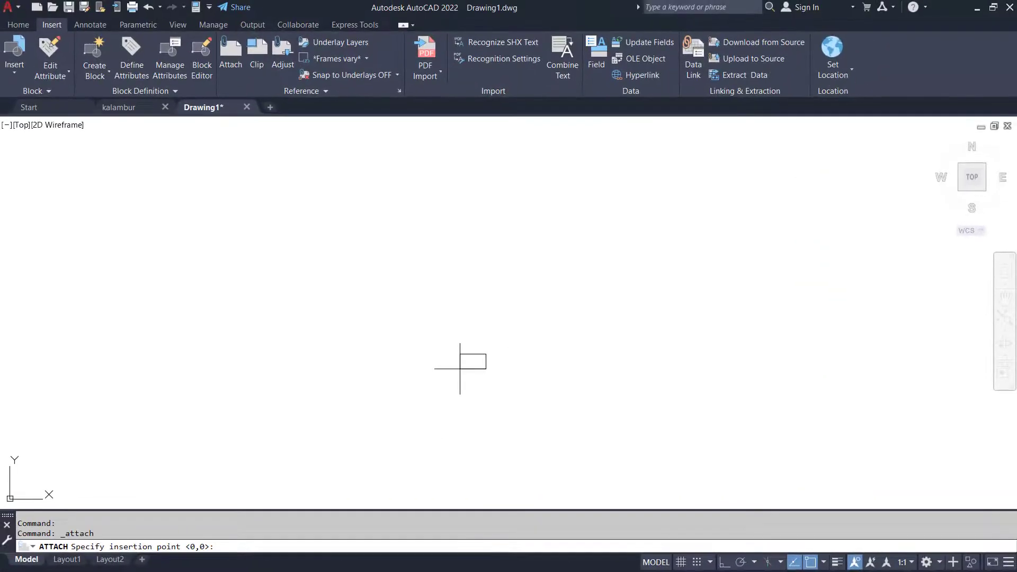
pyautogui.click(449, 343)
pyautogui.scroll(-1, 386, 366)
pyautogui.scroll(-1, 374, 381)
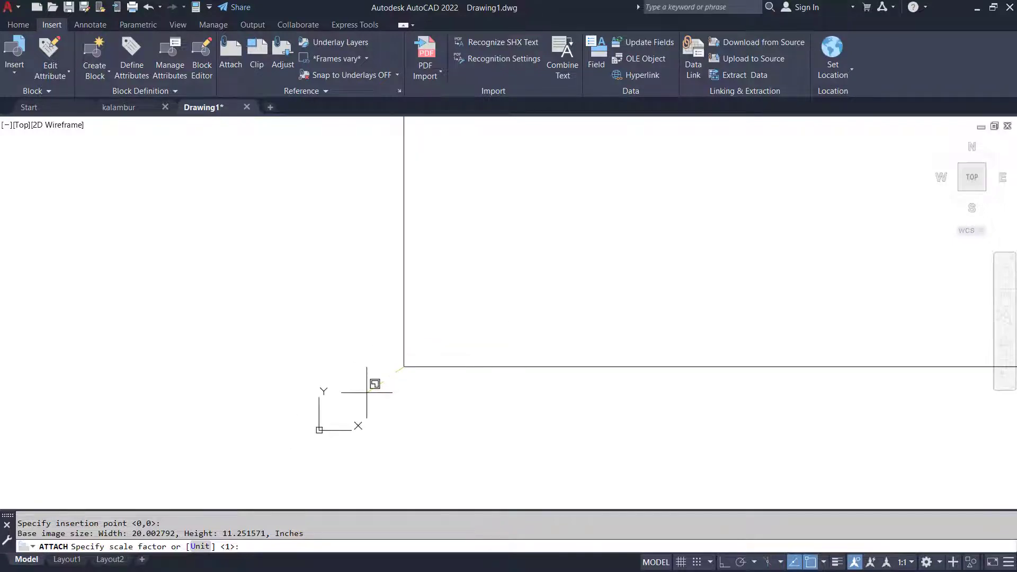
pyautogui.press('Return')
pyautogui.scroll(1, 581, 345)
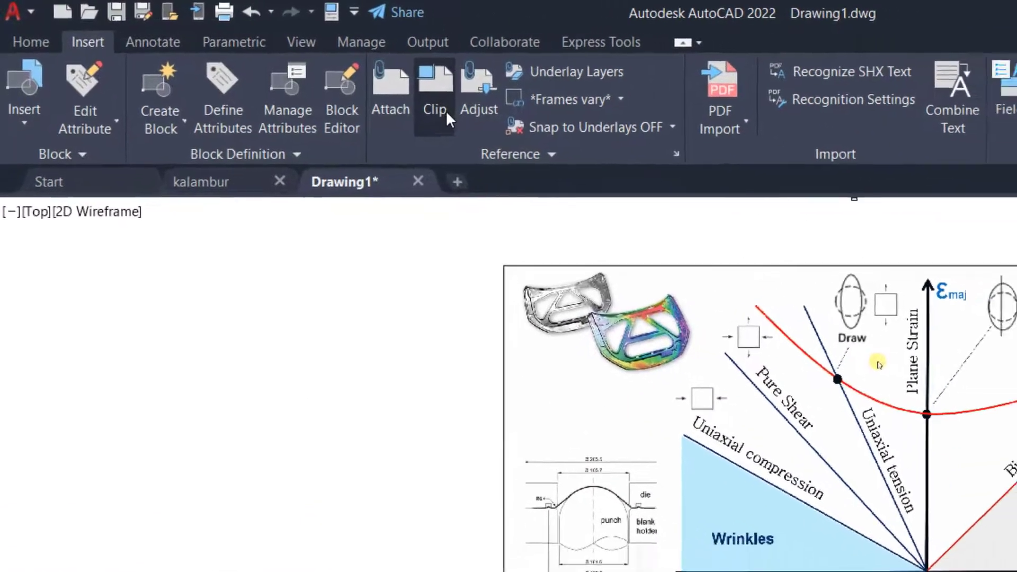
# - Clip the attached image with a new rectangular boundary that keeps the strain diagram and cuts off the pictures beside and below it
pyautogui.click(446, 110)
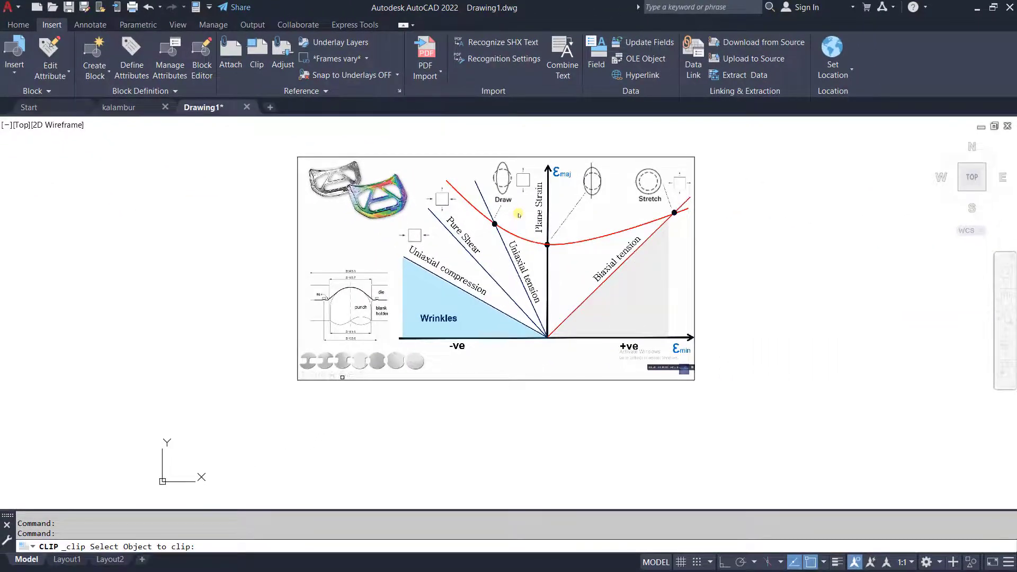
pyautogui.click(342, 377)
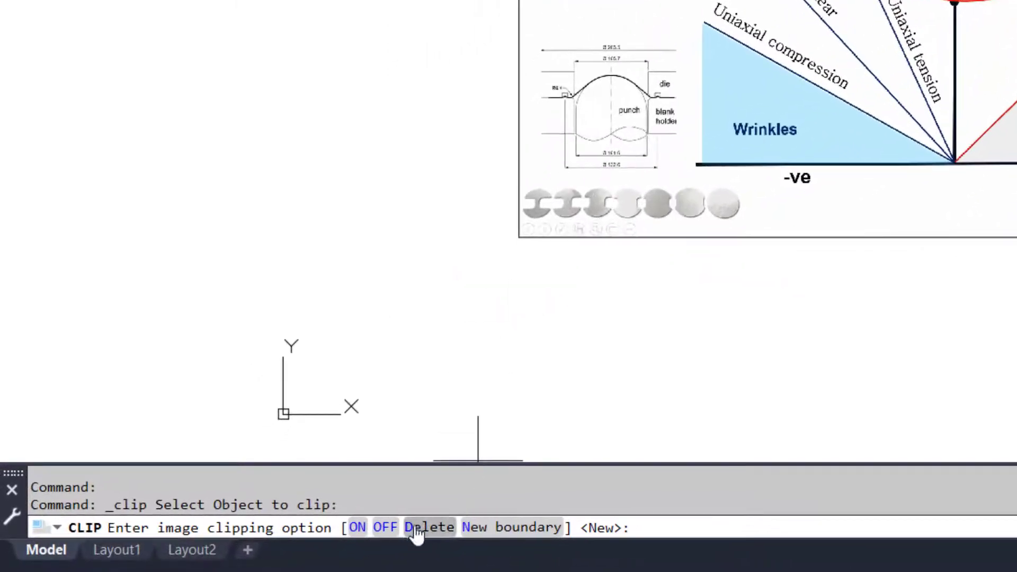
pyautogui.click(528, 530)
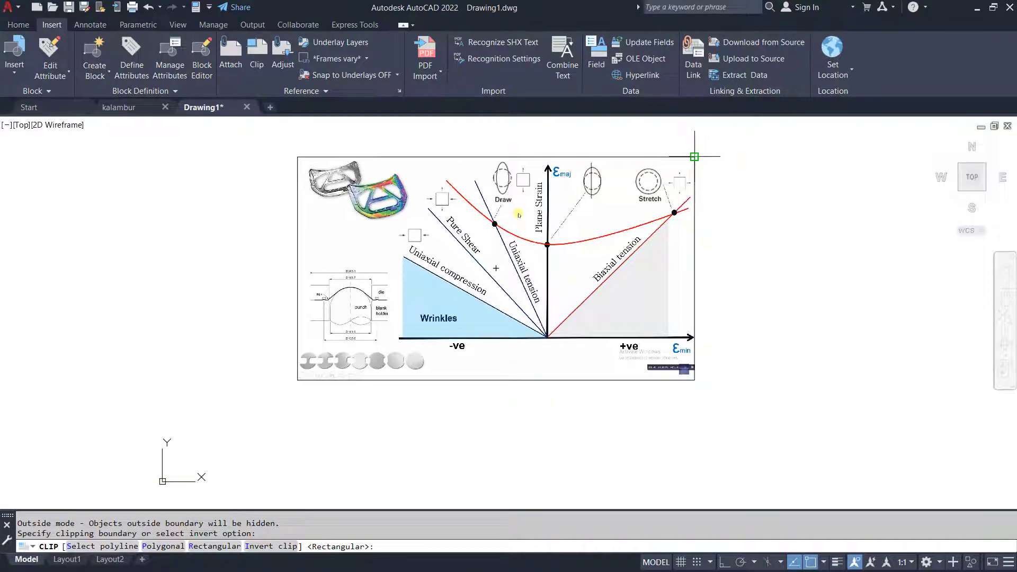
pyautogui.click(751, 123)
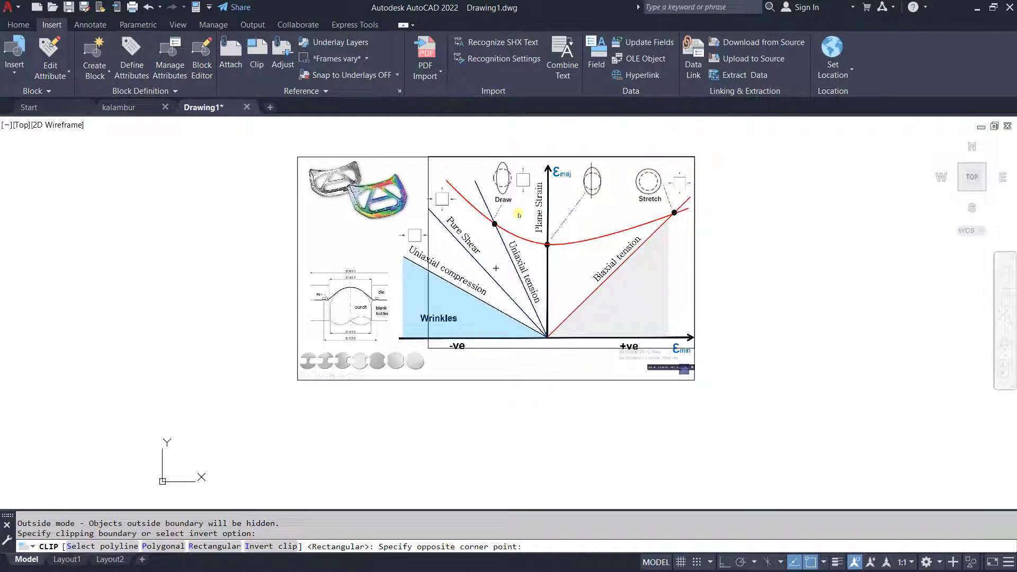
pyautogui.click(397, 348)
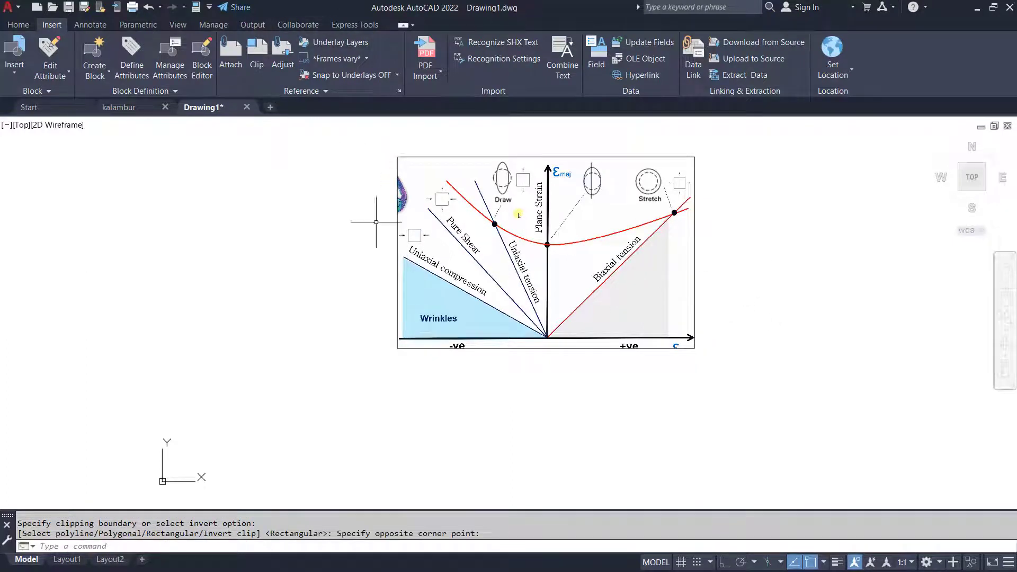
# - Adjust the clipped image to brightness 33, contrast 35 and fade 63
pyautogui.doubleClick(509, 348)
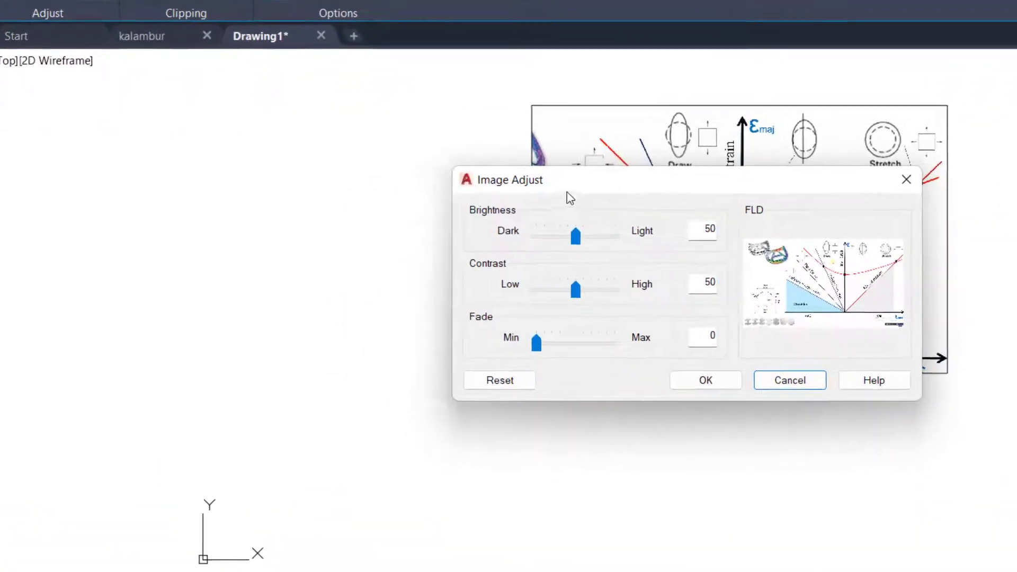
pyautogui.moveTo(419, 224); pyautogui.dragTo(280, 230)
pyautogui.moveTo(370, 202)
pyautogui.mouseDown()
pyautogui.moveTo(211, 150)
pyautogui.moveTo(167, 167)
pyautogui.mouseUp()
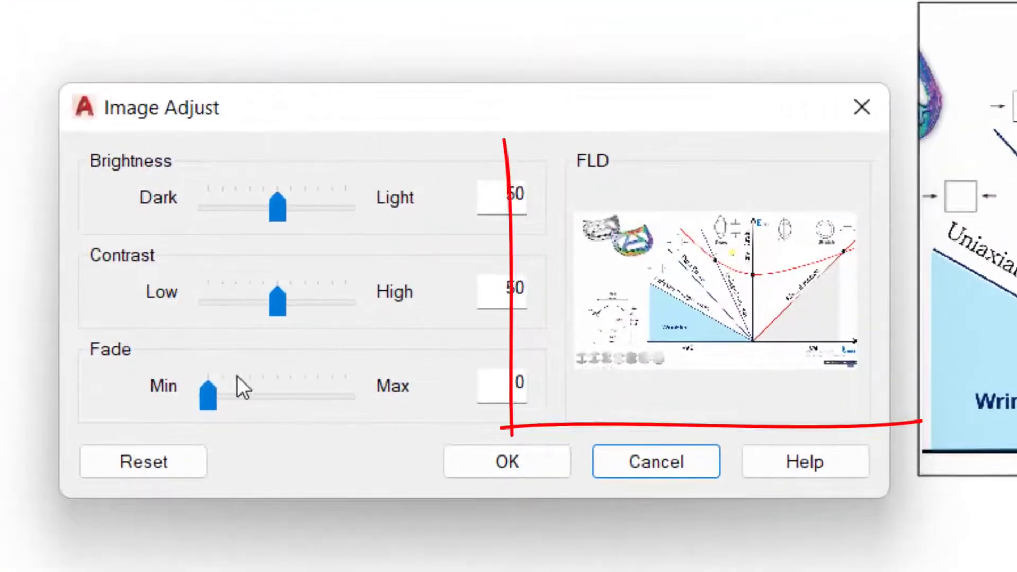
pyautogui.moveTo(211, 395)
pyautogui.mouseDown()
pyautogui.moveTo(329, 393)
pyautogui.moveTo(210, 405)
pyautogui.mouseUp()
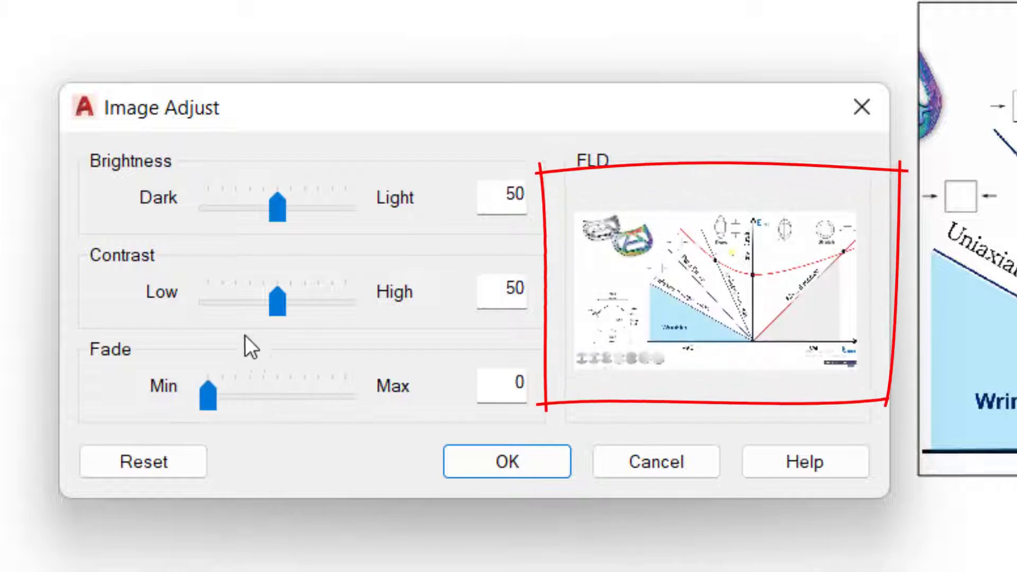
pyautogui.moveTo(278, 305); pyautogui.dragTo(258, 318)
pyautogui.moveTo(276, 211); pyautogui.dragTo(249, 236)
pyautogui.moveTo(211, 405); pyautogui.dragTo(307, 405)
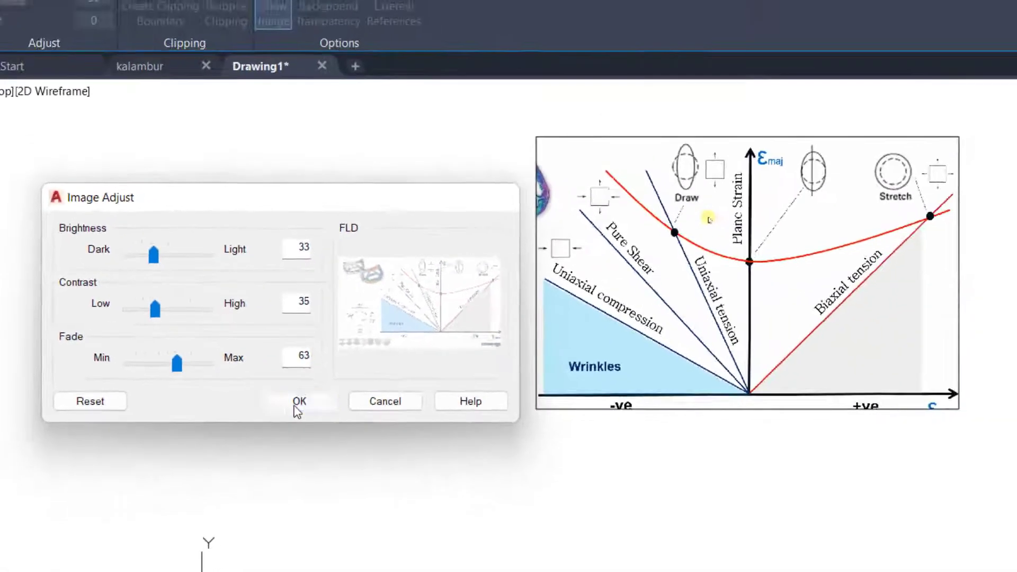
pyautogui.click(365, 423)
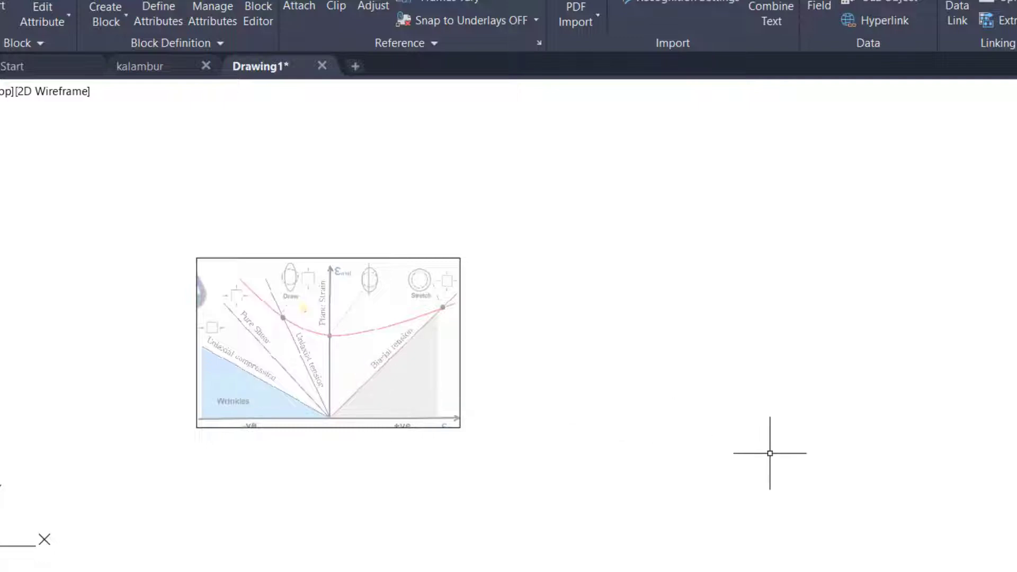
# - Draw a large rectangle in the empty area beside the clipped image
pyautogui.write('rec')
pyautogui.press('Return')
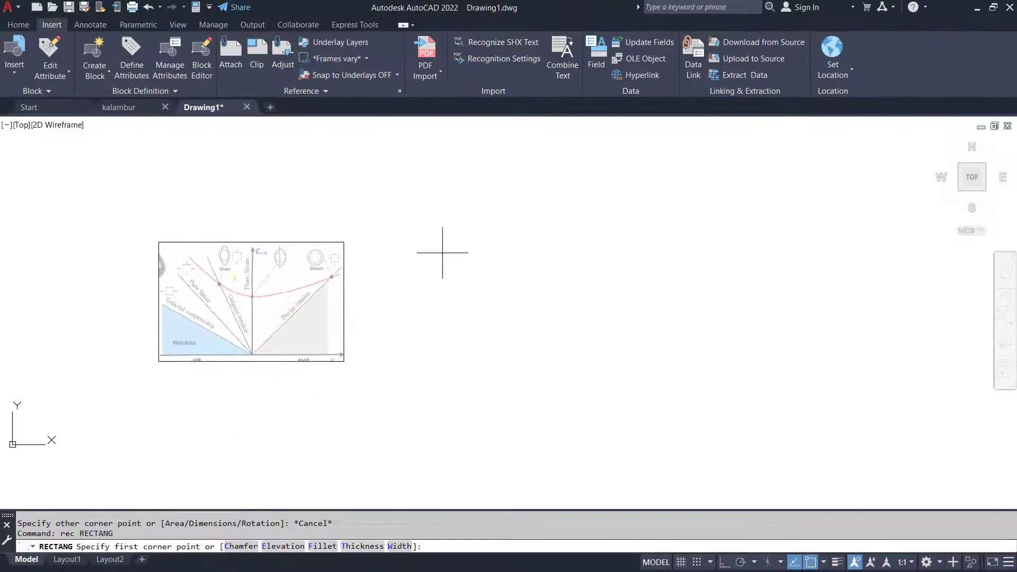
pyautogui.click(389, 166)
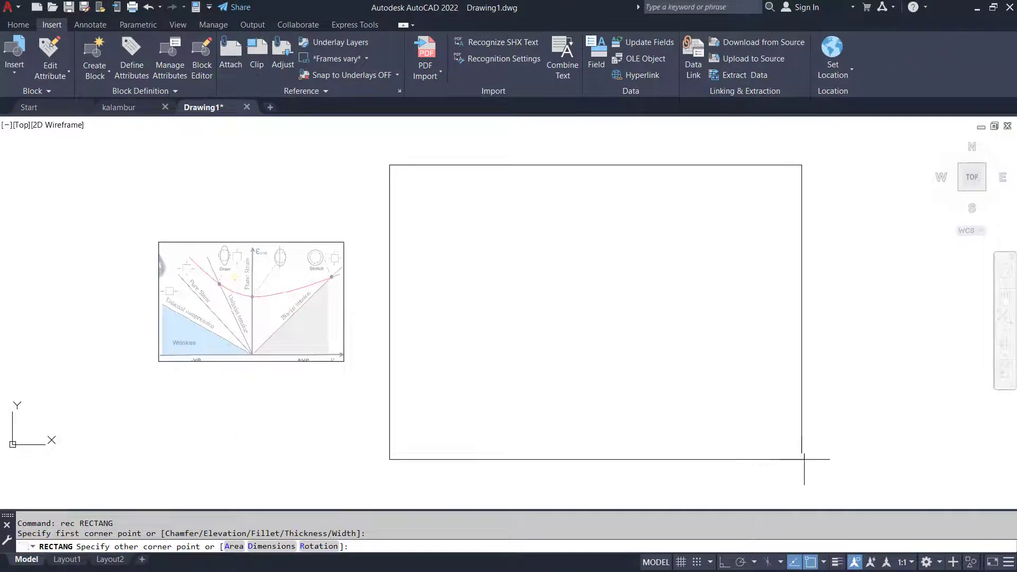
pyautogui.click(899, 475)
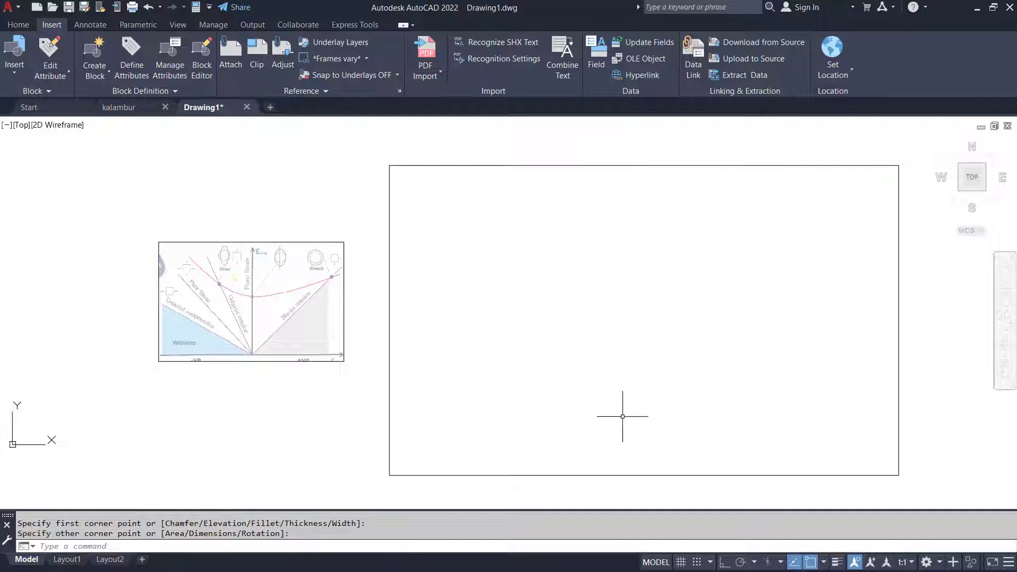
# - Start a Superhatch with an image pattern and choose the FLD file from the Desktop, keeping the default attachment settings
pyautogui.write('superhatc')
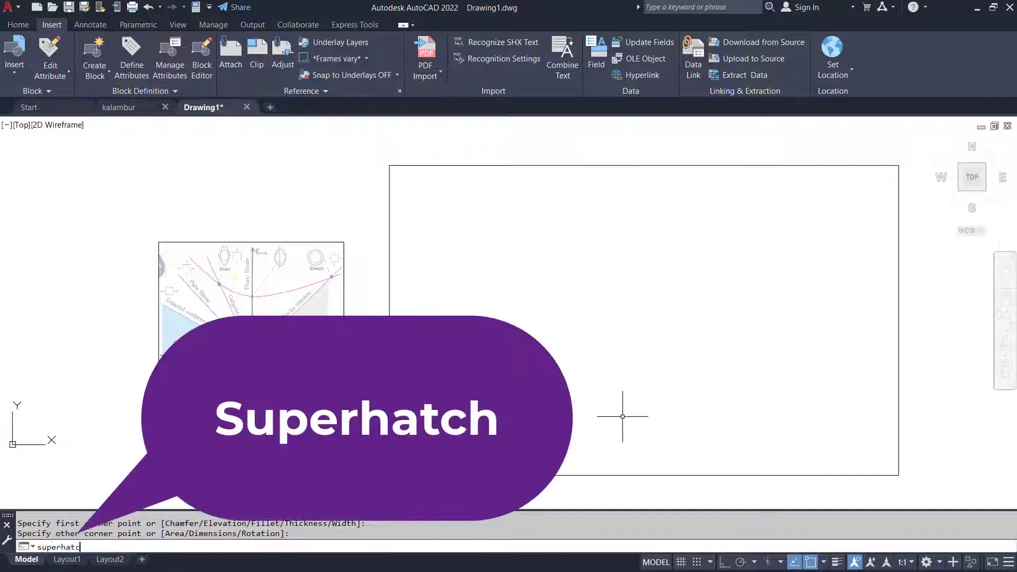
pyautogui.press('Return')
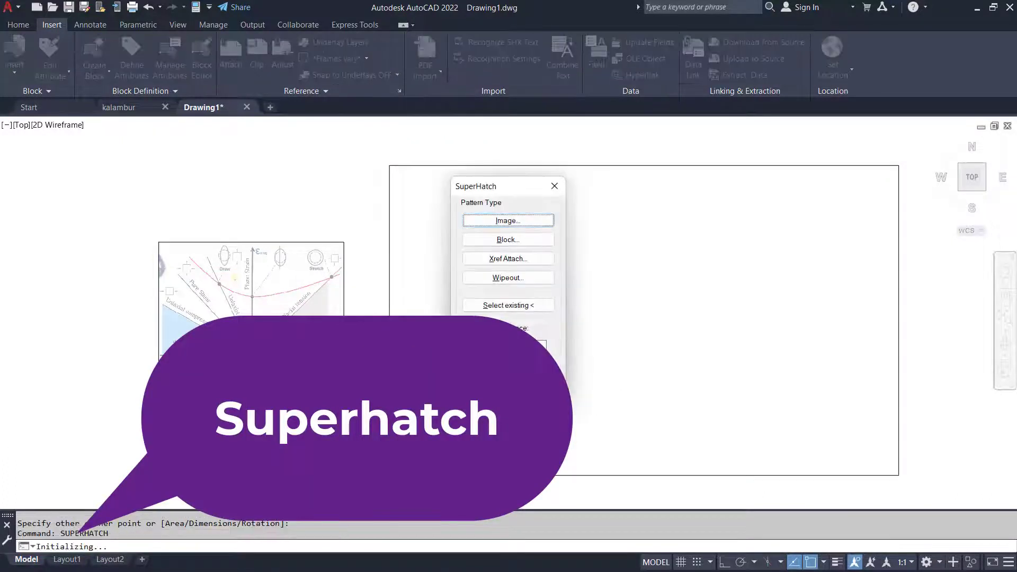
pyautogui.click(517, 221)
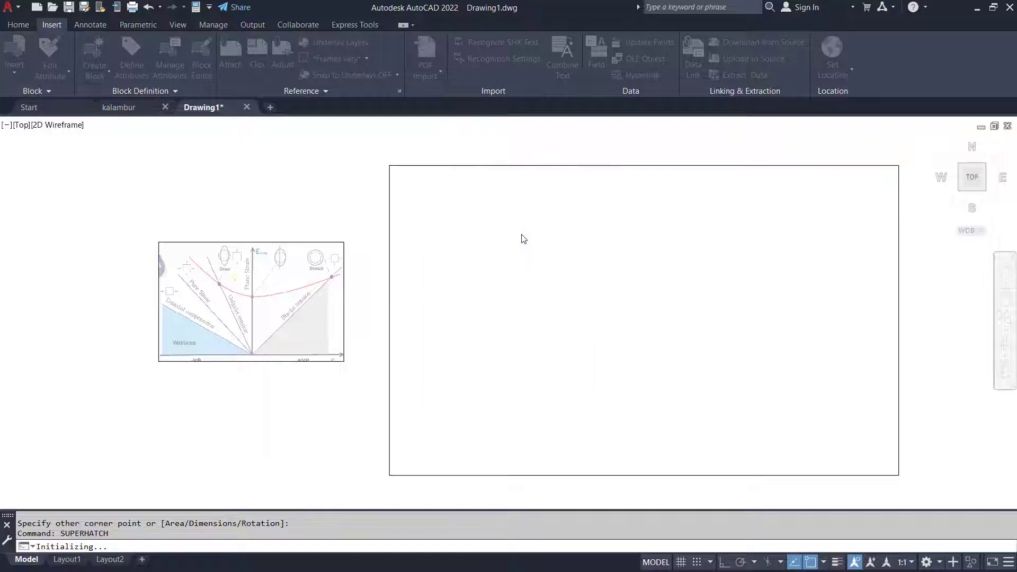
pyautogui.click(393, 324)
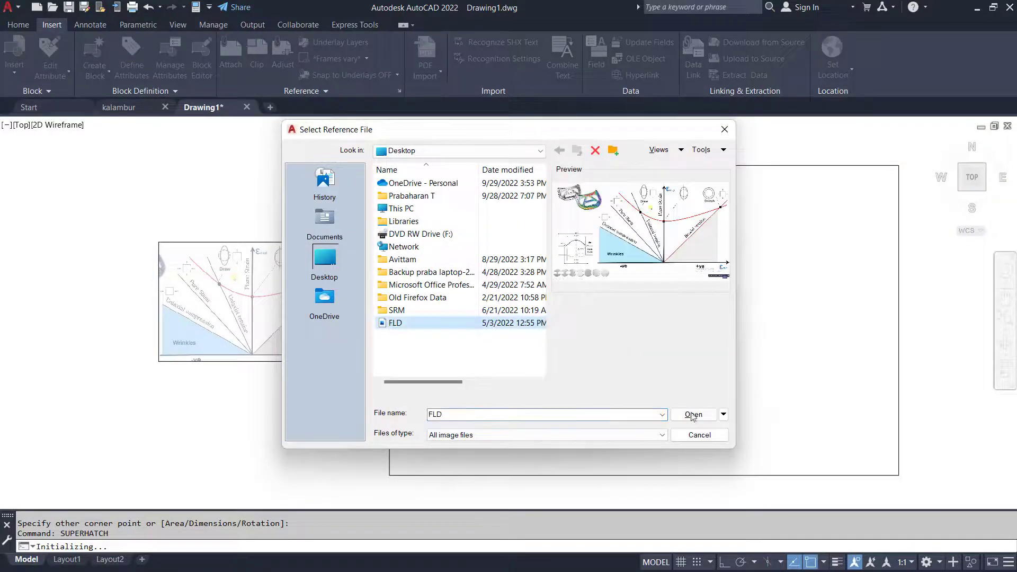
pyautogui.click(693, 415)
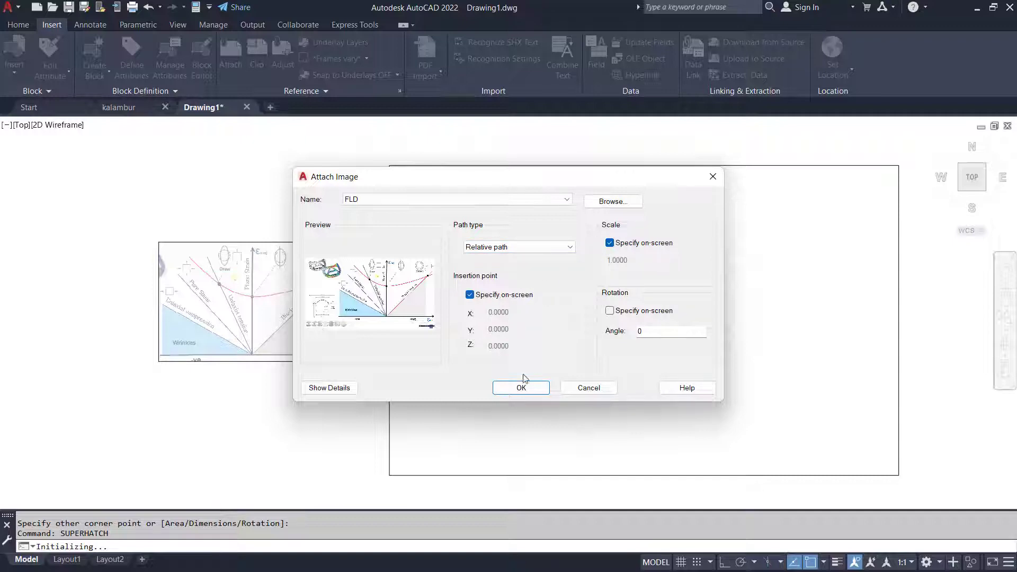
pyautogui.click(522, 388)
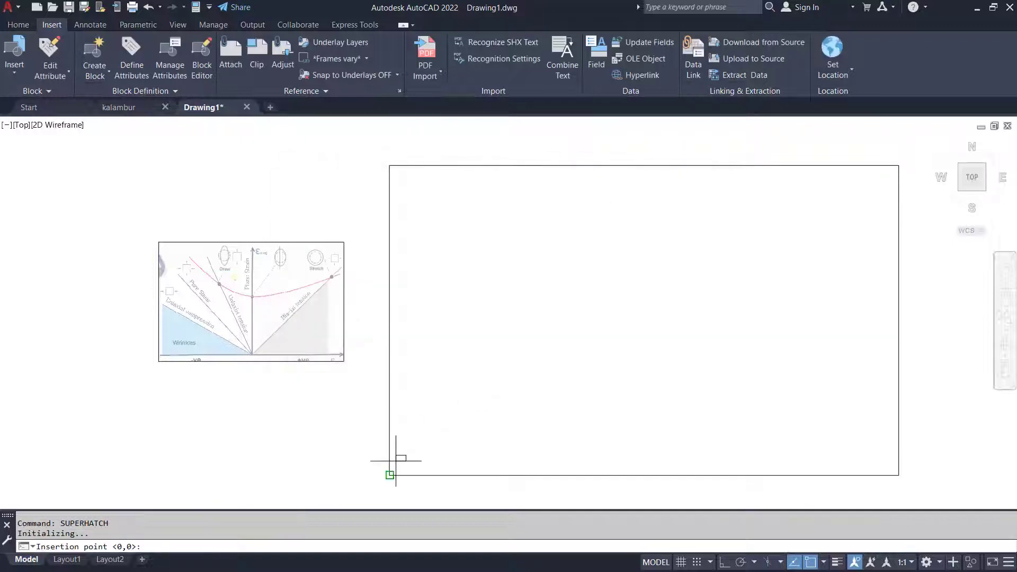
# - Insert the pattern image at the rectangle's lower-left corner with scale factor 1 and fill the rectangle with it
pyautogui.click(390, 475)
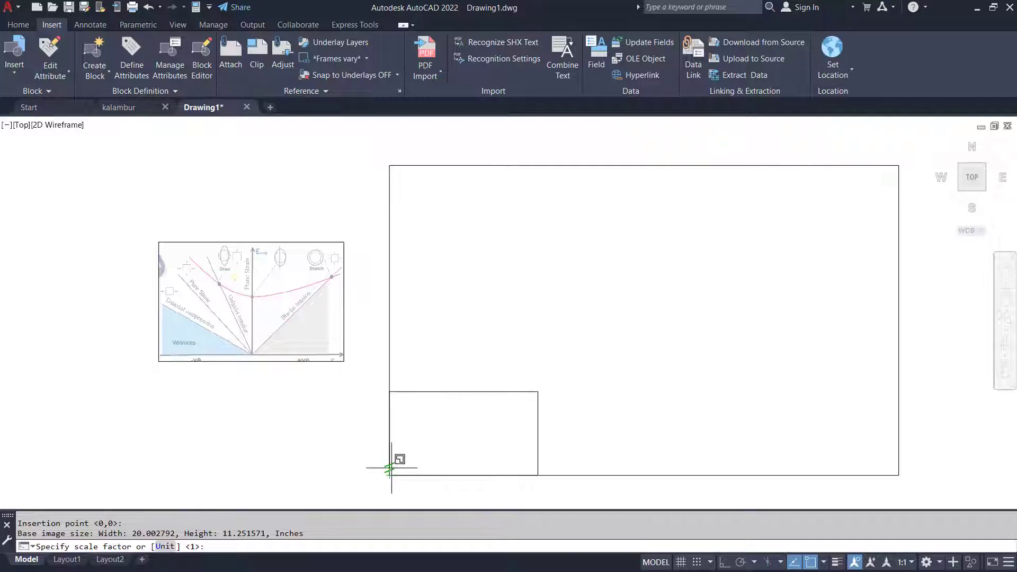
pyautogui.press('Return')
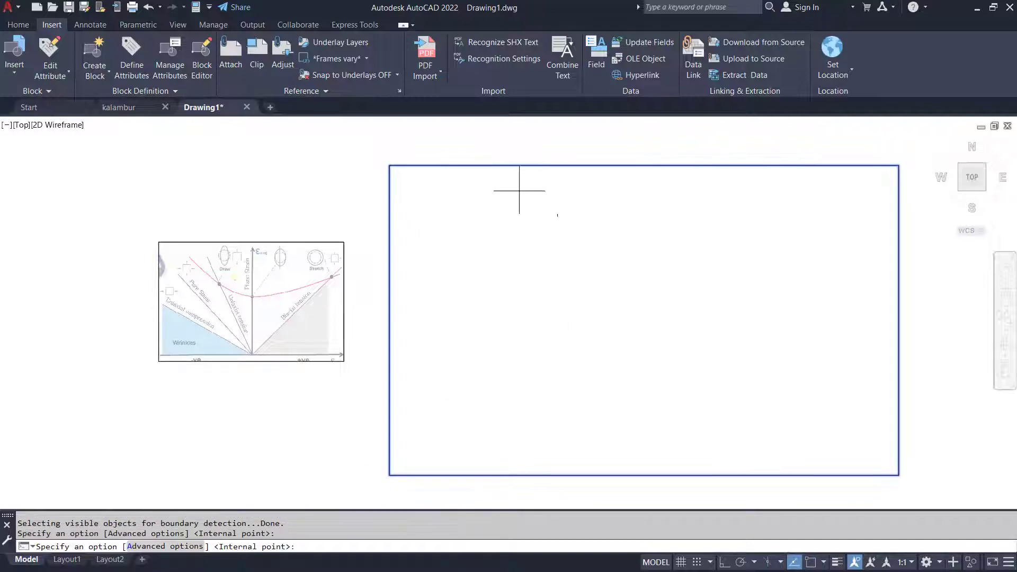
pyautogui.press('Return')
pyautogui.press('Return')
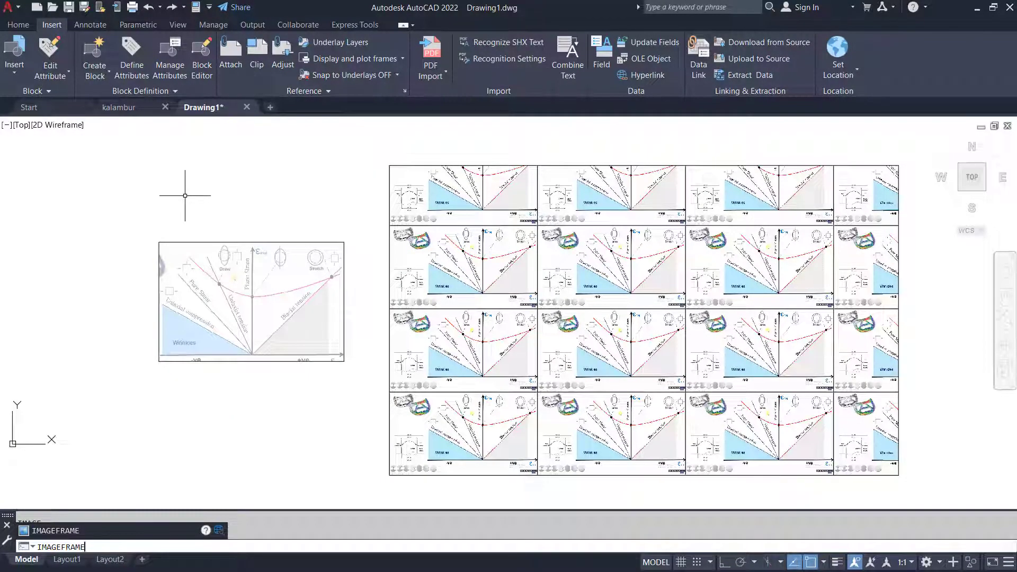
# - Hide the image frames by setting IMAGEFRAME to 0, and turn them back on with value 1
pyautogui.press('Return')
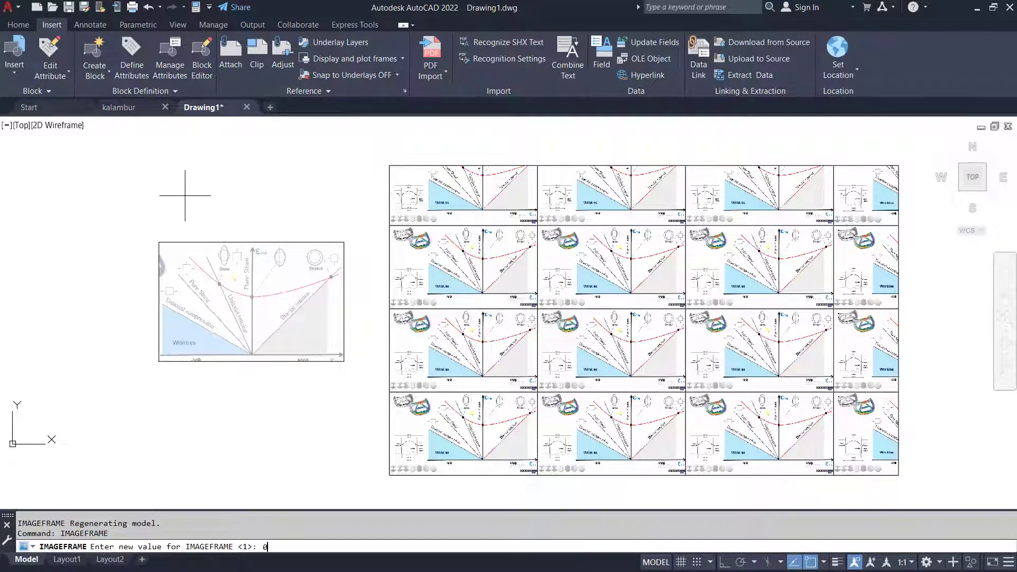
pyautogui.press('Return')
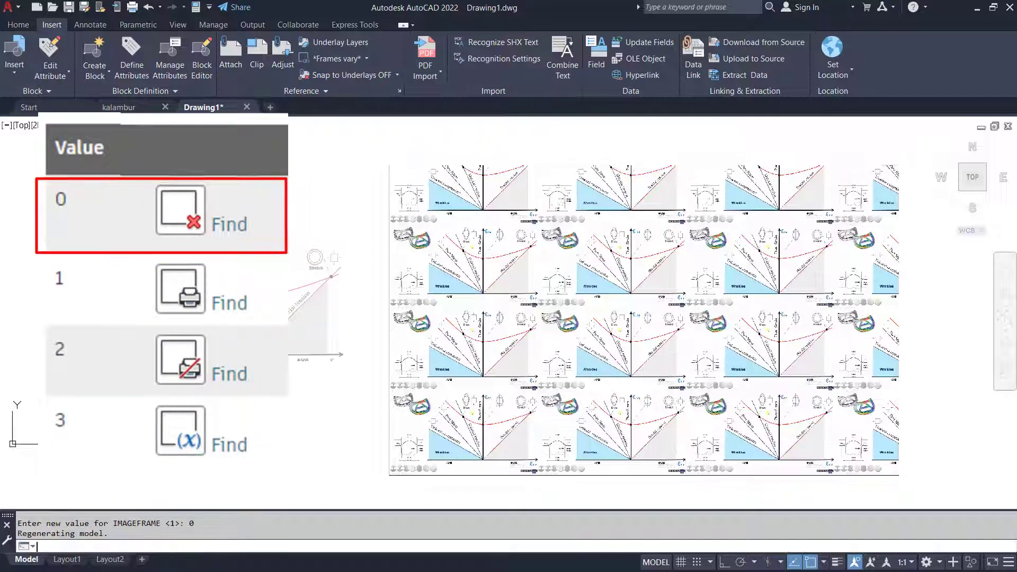
pyautogui.press('Return')
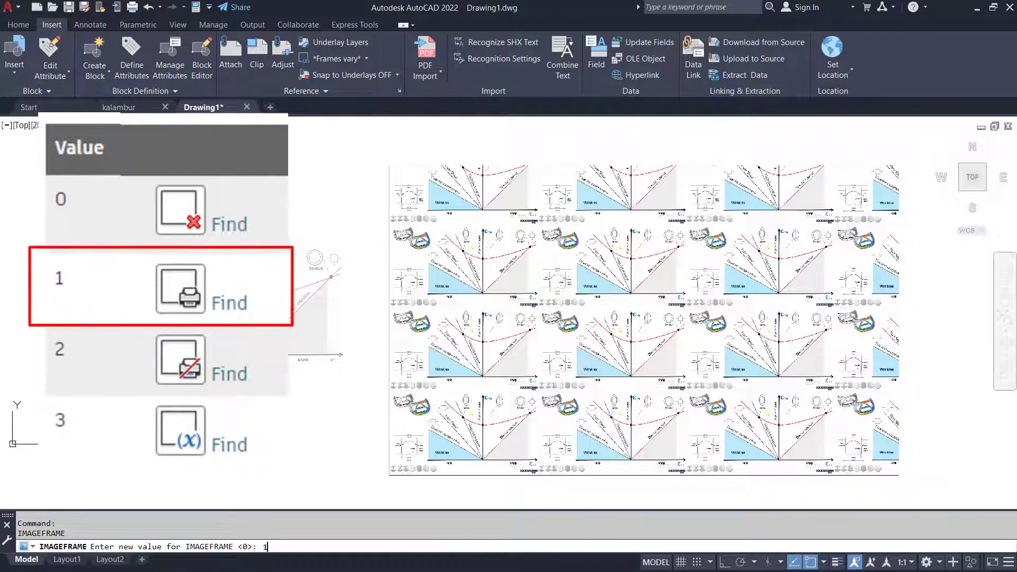
pyautogui.press('Return')
# - Set IMAGEFRAME to 2 so that image frames are displayed but not plotted
pyautogui.press('Return')
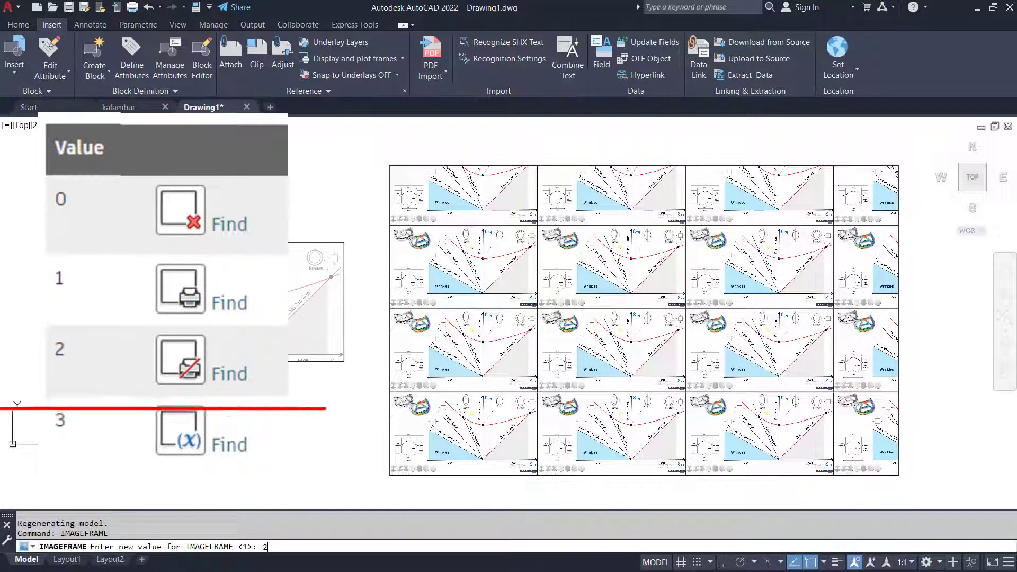
pyautogui.press('Return')
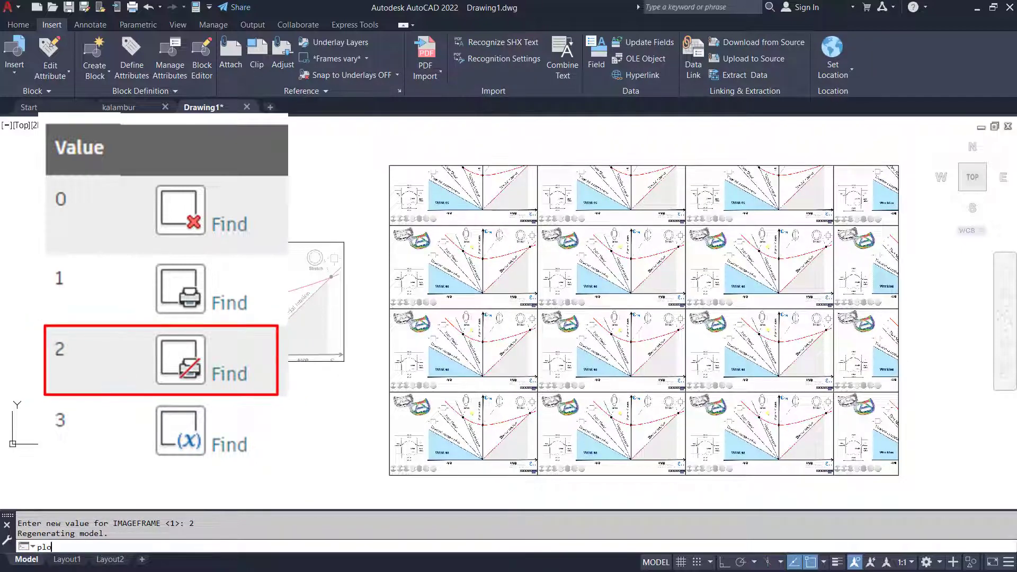
# - Start plotting the model with AutoCAD PDF (High Quality Print).pc3 as the plotter
pyautogui.press('Return')
pyautogui.click(424, 195)
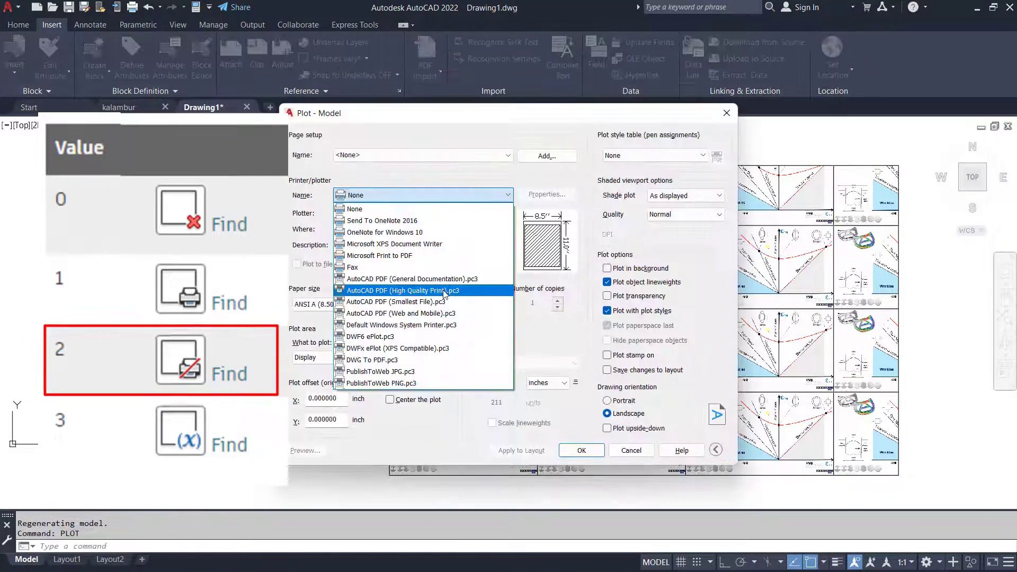
pyautogui.click(445, 293)
# - Set the plot area to a window enclosing the whole tiled rectangle and center the plot
pyautogui.click(339, 358)
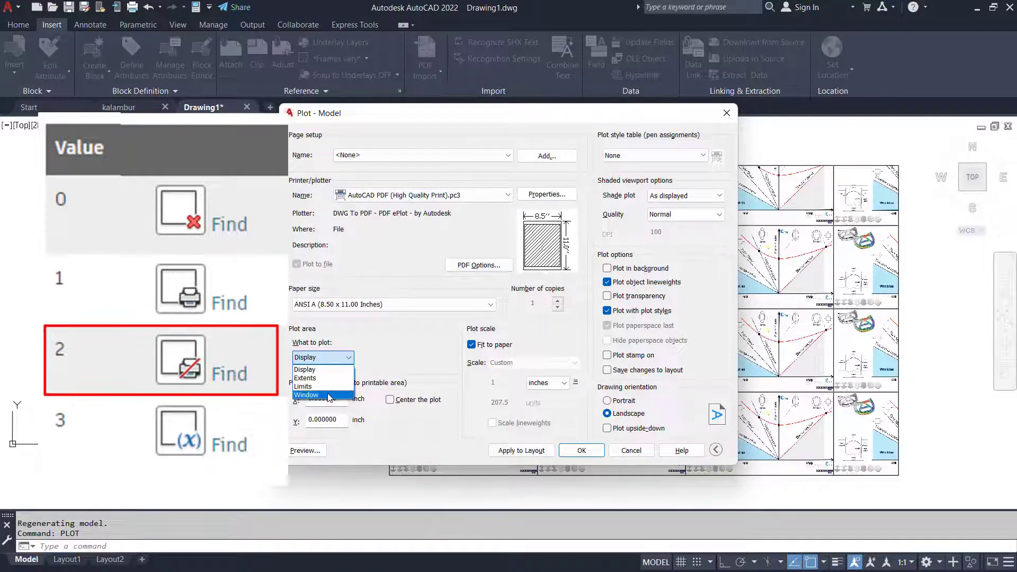
pyautogui.click(329, 396)
pyautogui.click(375, 149)
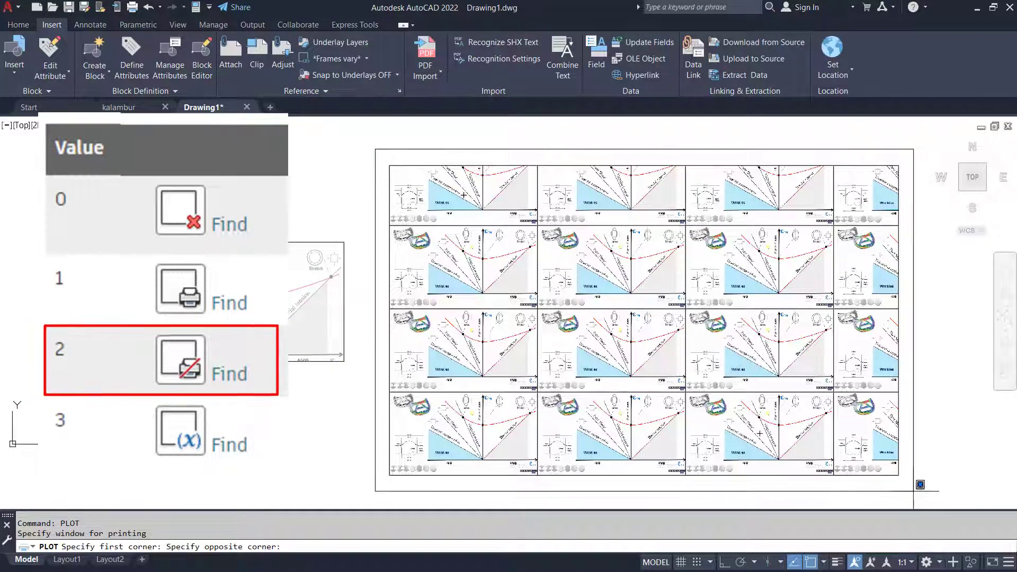
pyautogui.click(914, 491)
pyautogui.click(391, 399)
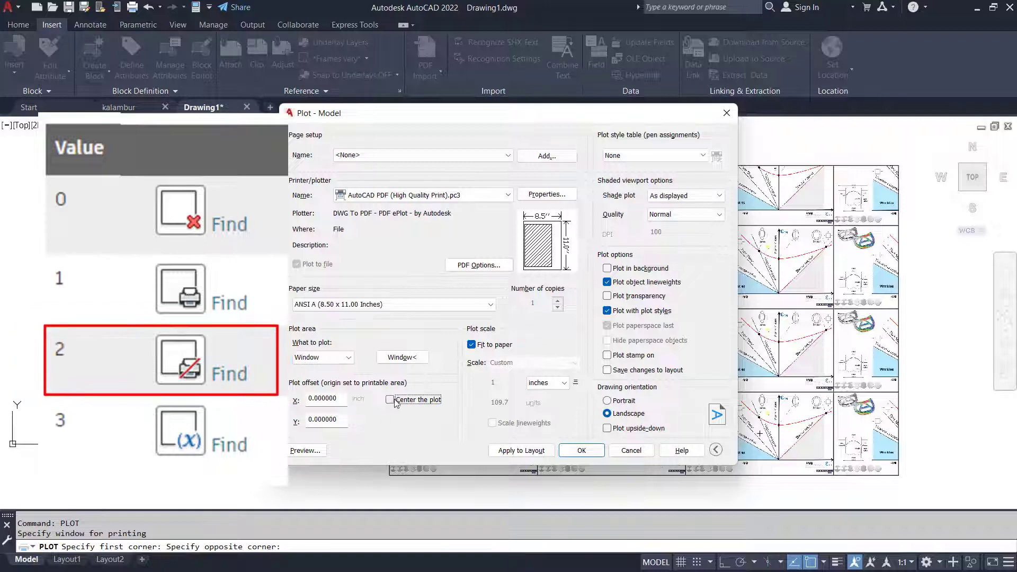
# - Plot the window to Drawing1-Model.pdf on the Desktop and dismiss the plot completion notice
pyautogui.click(575, 452)
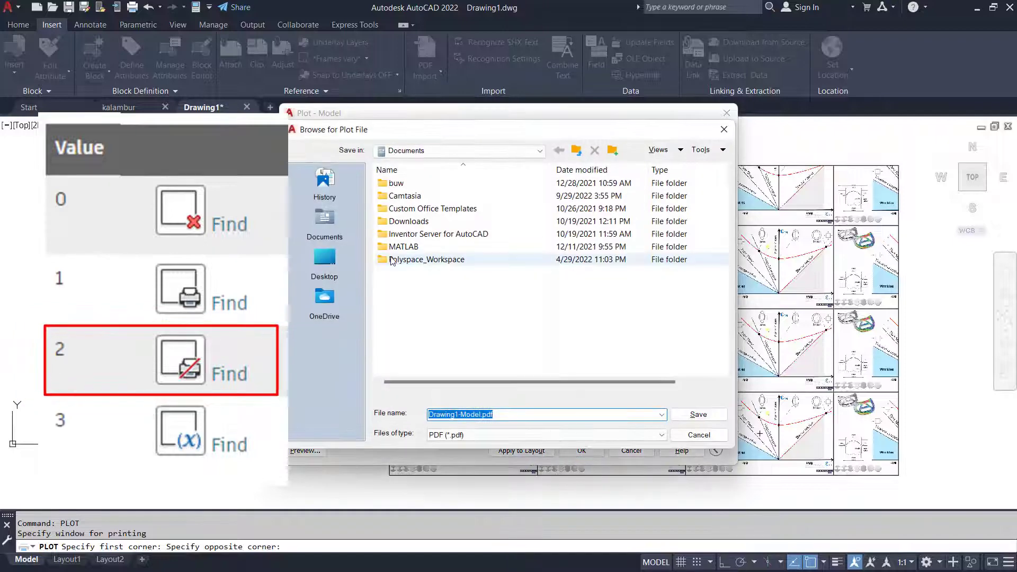
pyautogui.click(325, 260)
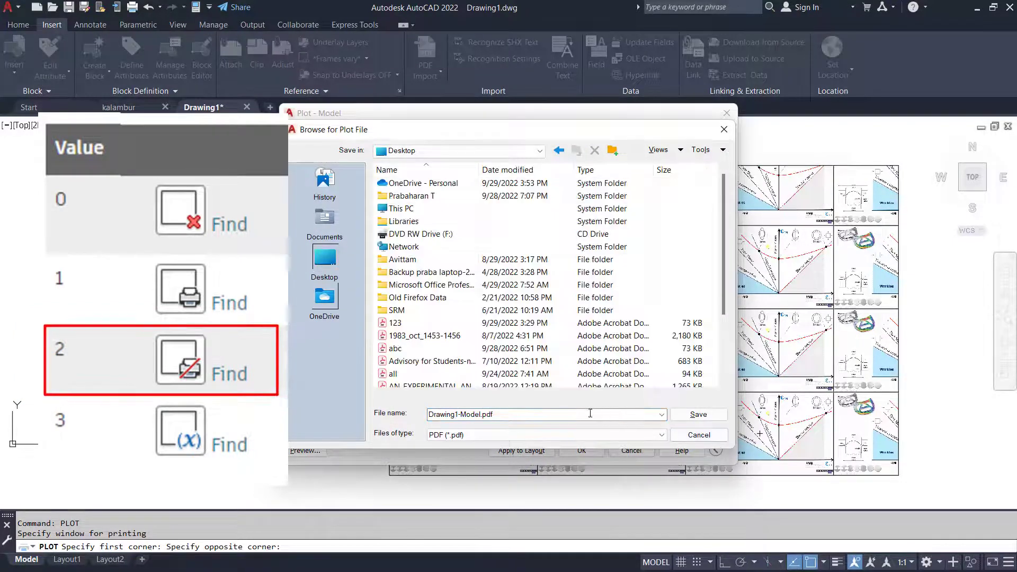
pyautogui.click(695, 414)
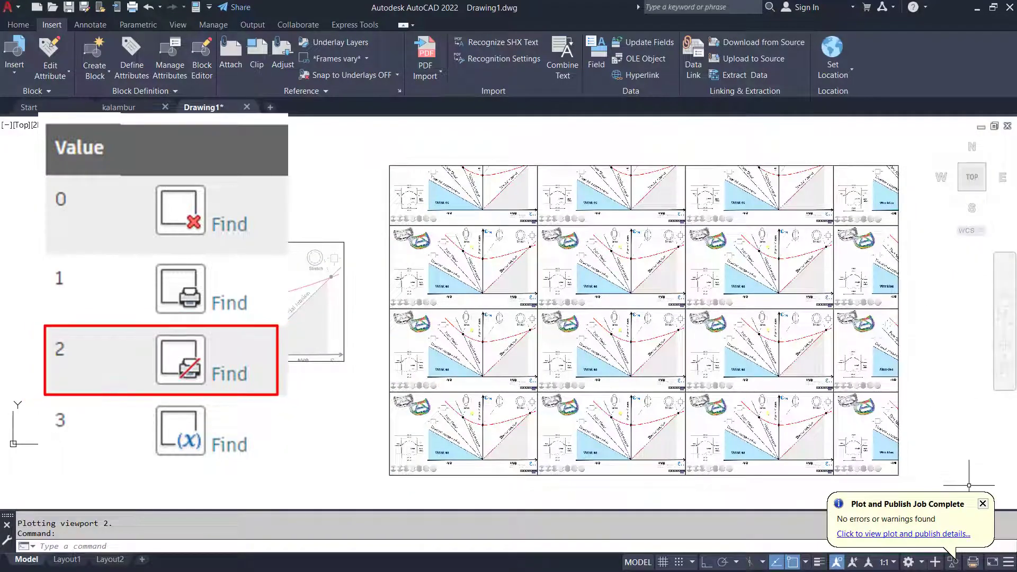
pyautogui.click(983, 504)
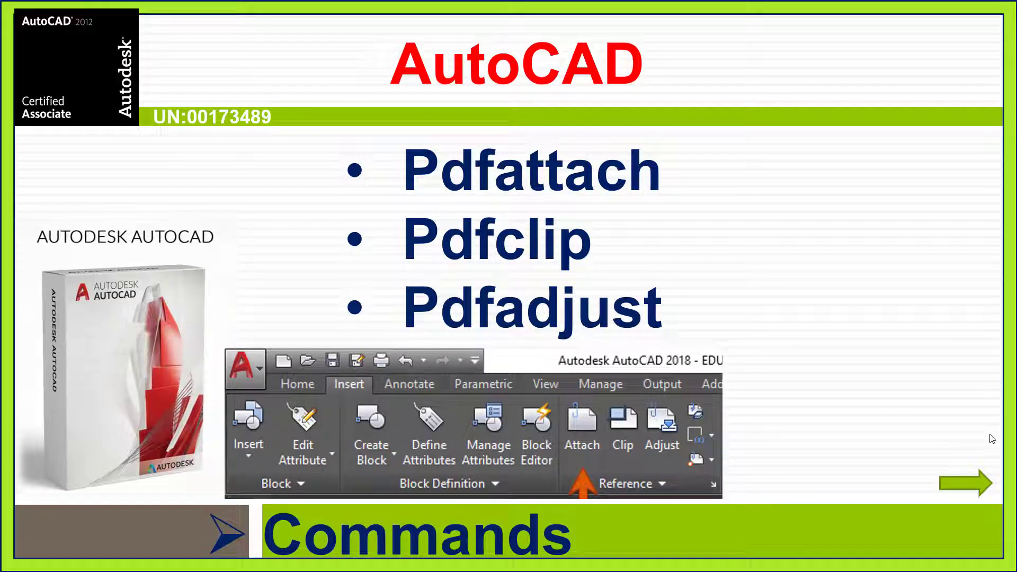
pyautogui.click(992, 439)
pyautogui.press('Left')
pyautogui.click(993, 440)
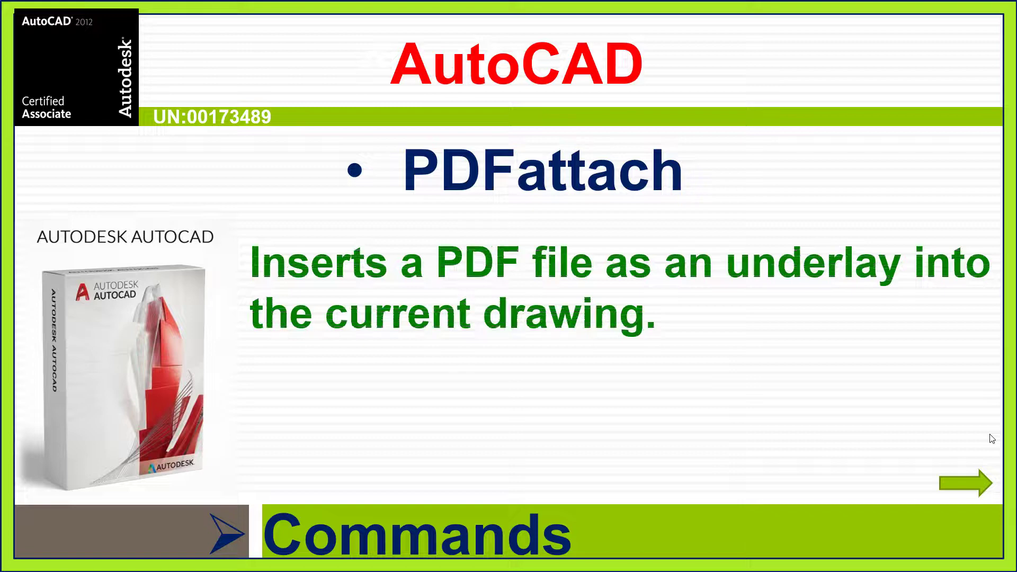
pyautogui.click(993, 440)
pyautogui.click(992, 439)
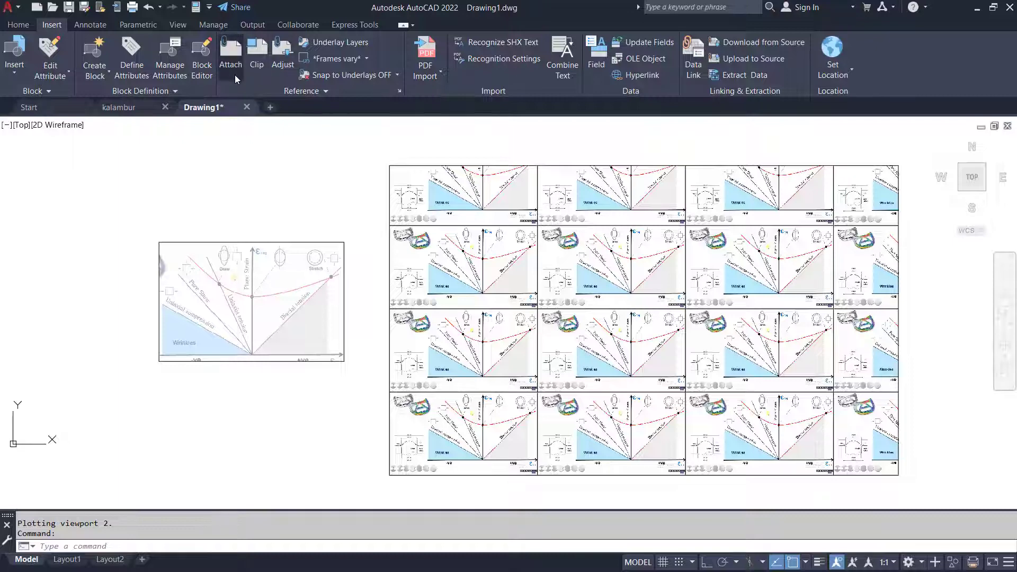
# - Attach the webinar certificate PDF as an underlay with relative path and scale 1, inserted to the right of the tiled rectangle
pyautogui.click(231, 59)
pyautogui.click(538, 421)
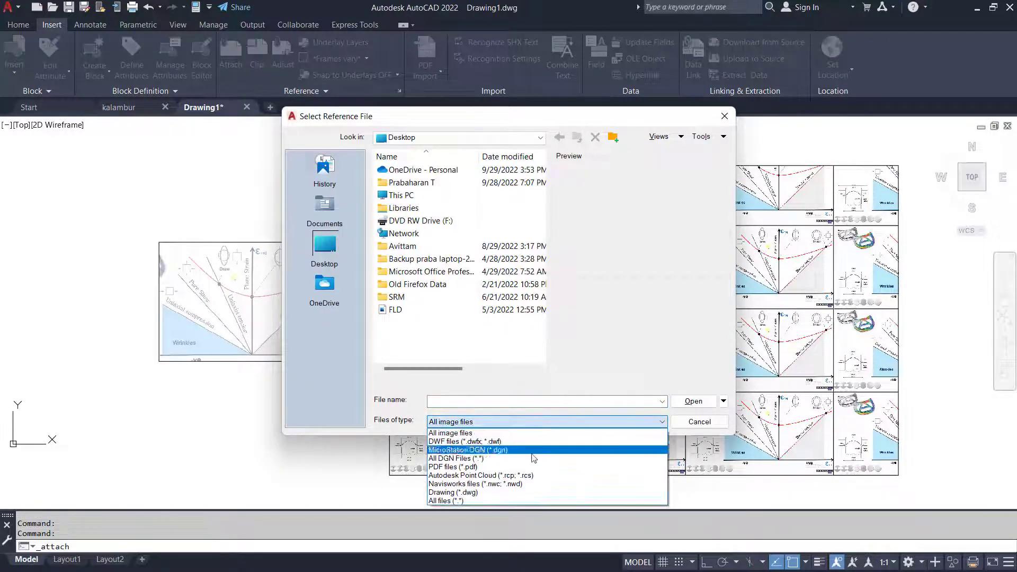
pyautogui.click(536, 466)
pyautogui.click(678, 404)
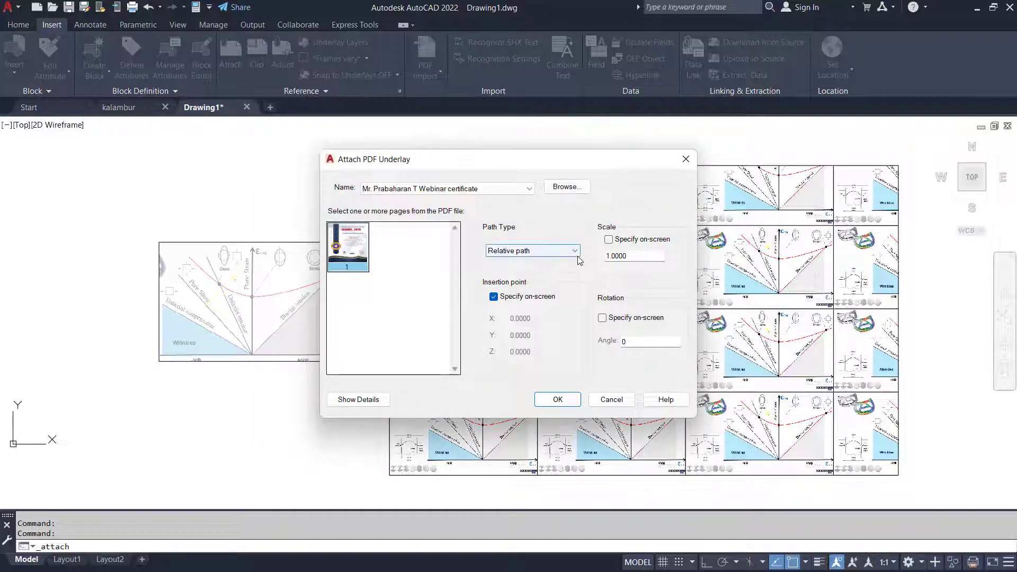
pyautogui.click(558, 399)
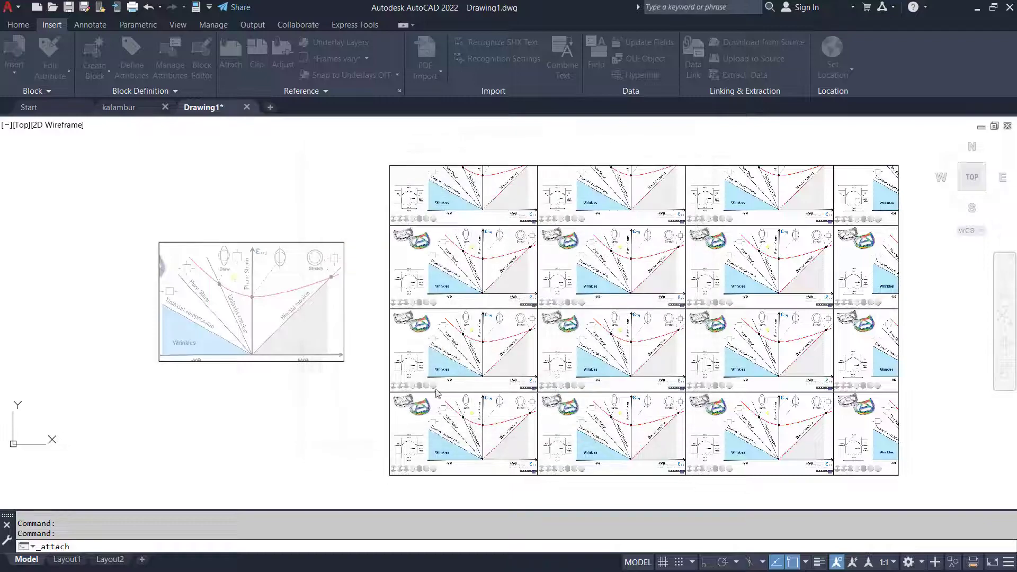
pyautogui.scroll(-2, 286, 371)
pyautogui.click(701, 337)
# - Clip the certificate underlay with a new rectangular boundary that keeps its upper part down to the base of the gold seal
pyautogui.scroll(15, 701, 337)
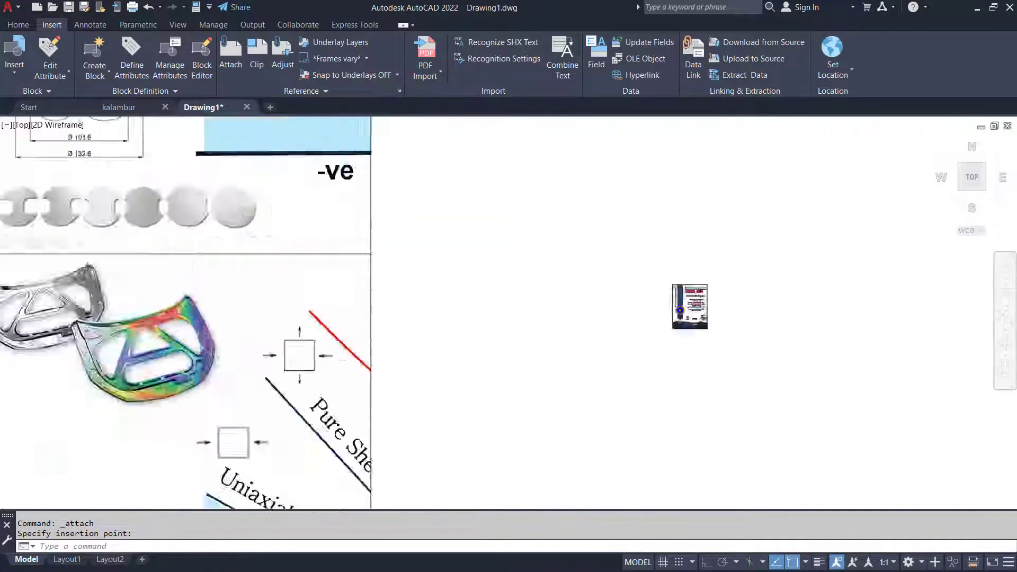
pyautogui.scroll(2, 694, 309)
pyautogui.scroll(-2, 695, 308)
pyautogui.scroll(4, 748, 206)
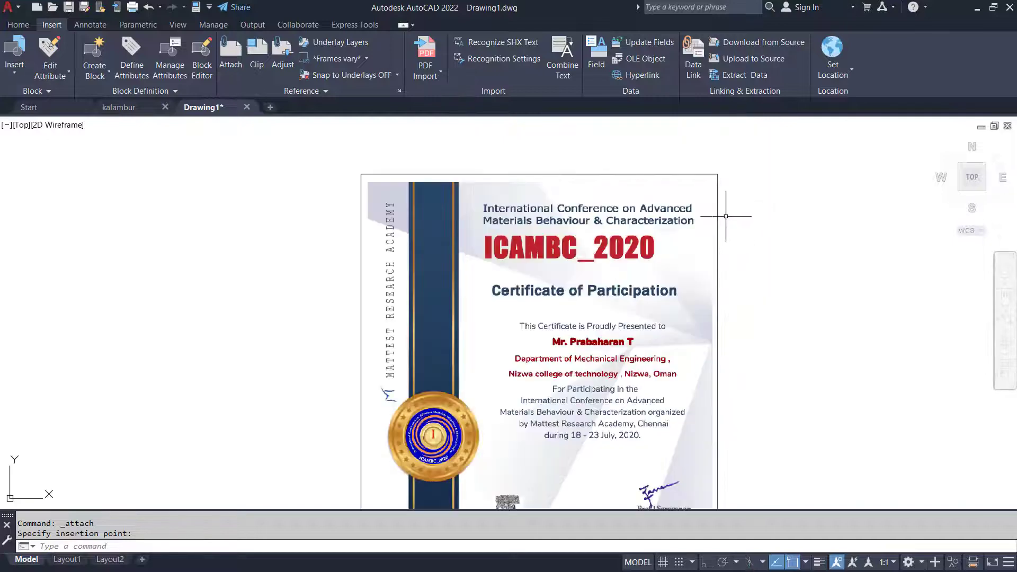
pyautogui.scroll(-2, 720, 218)
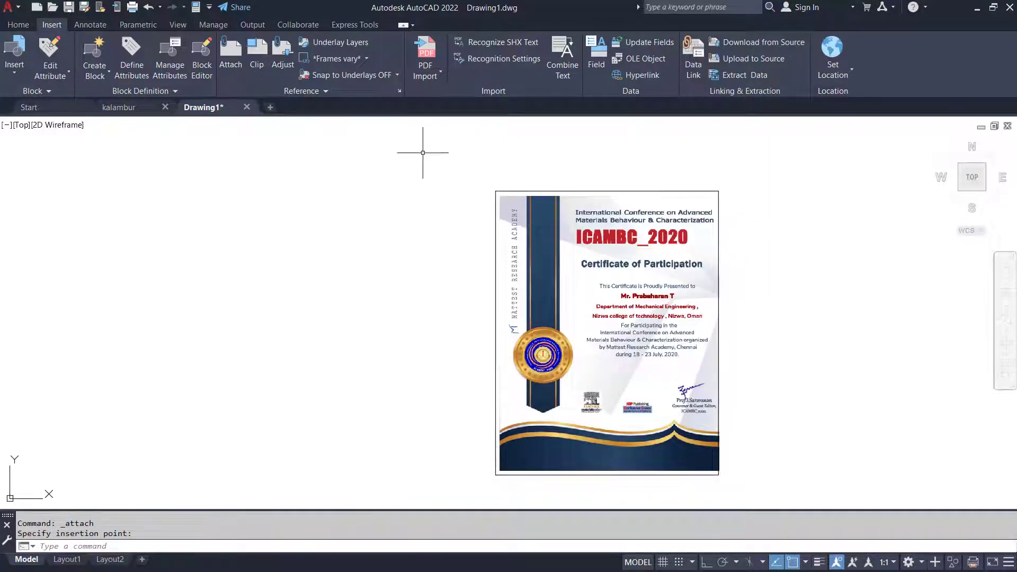
pyautogui.click(258, 63)
pyautogui.click(537, 188)
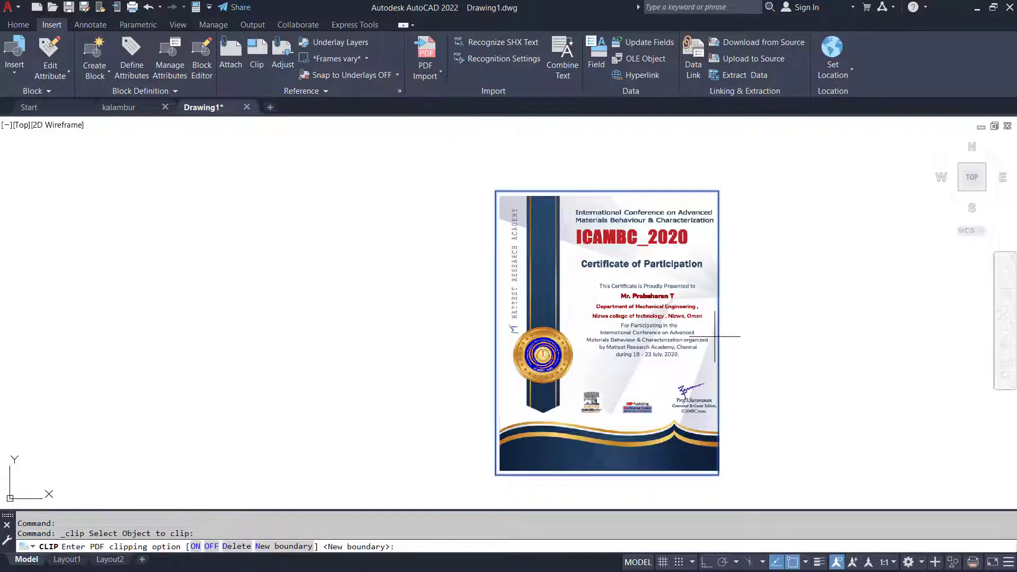
pyautogui.press('Return')
pyautogui.click(718, 376)
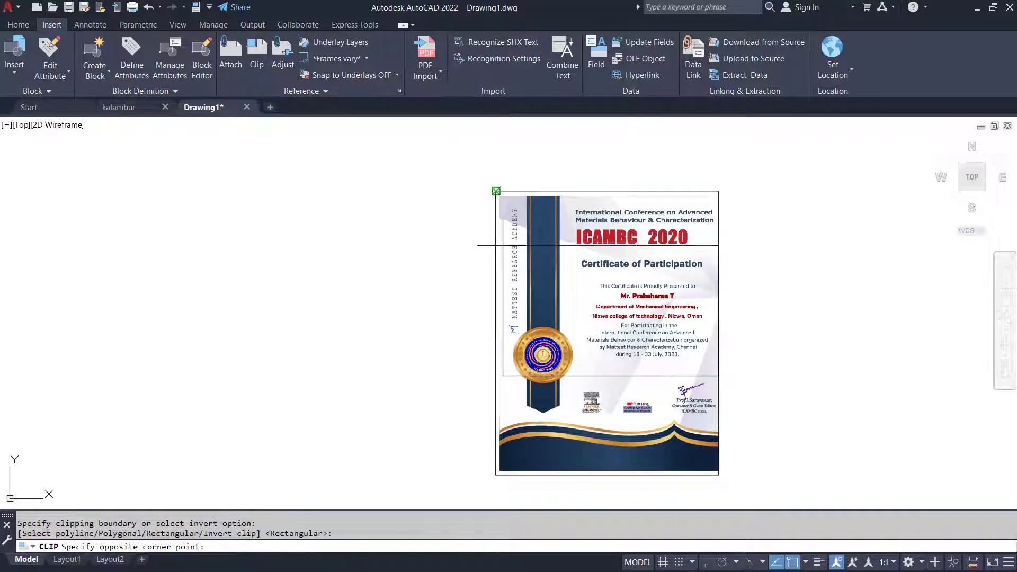
pyautogui.click(443, 175)
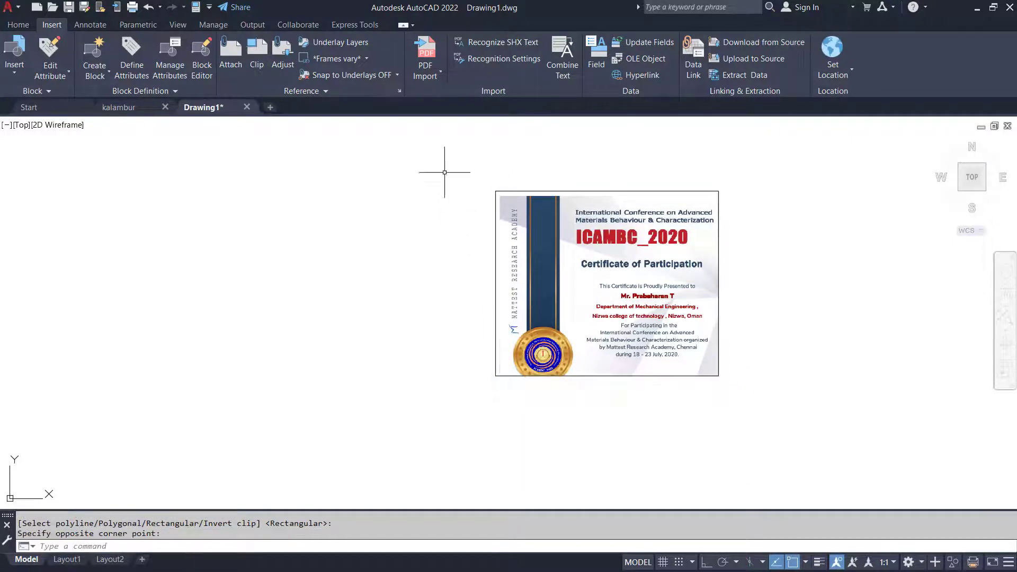
# - Adjust the clipped certificate underlay to display in monochrome
pyautogui.click(275, 63)
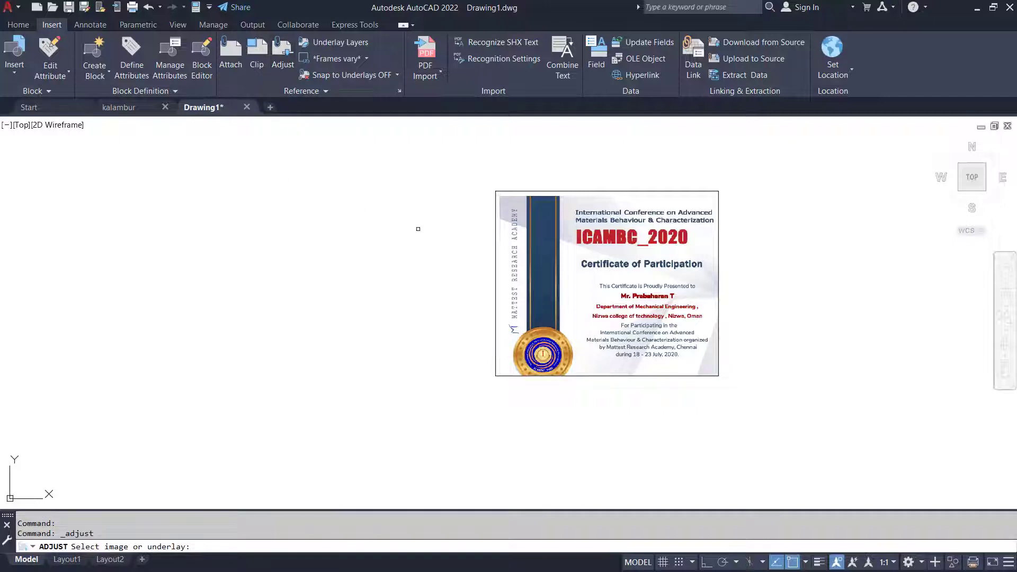
pyautogui.click(516, 272)
pyautogui.press('Return')
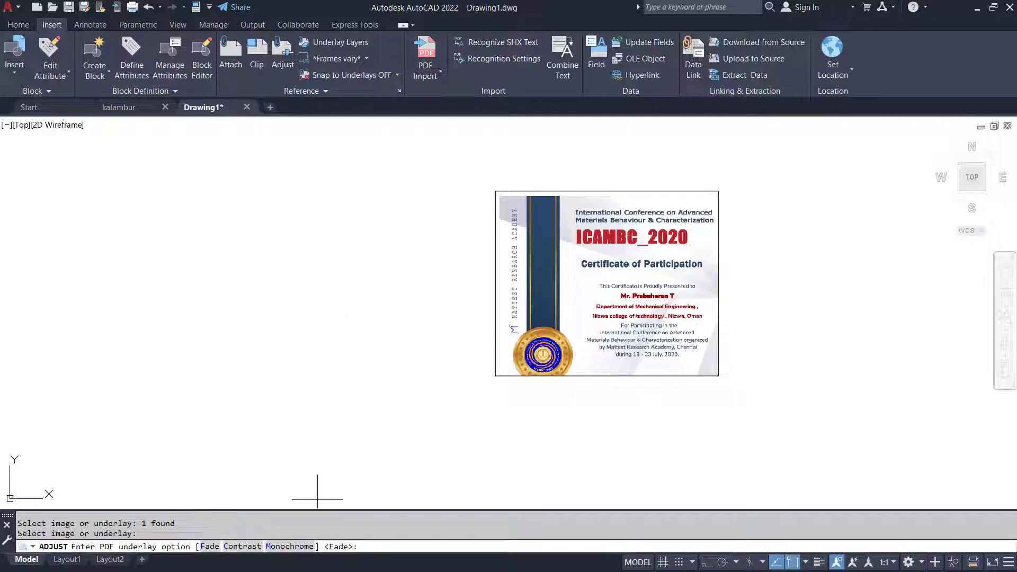
pyautogui.click(270, 547)
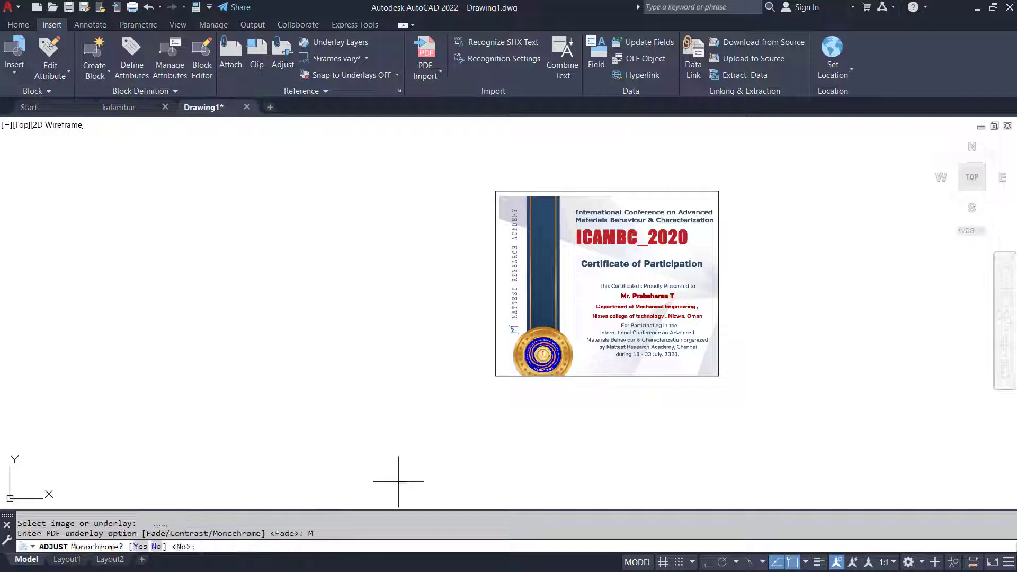
pyautogui.write('y')
pyautogui.press('Return')
# - Turn off monochrome display for the certificate underlay and remove its clipping
pyautogui.doubleClick(546, 376)
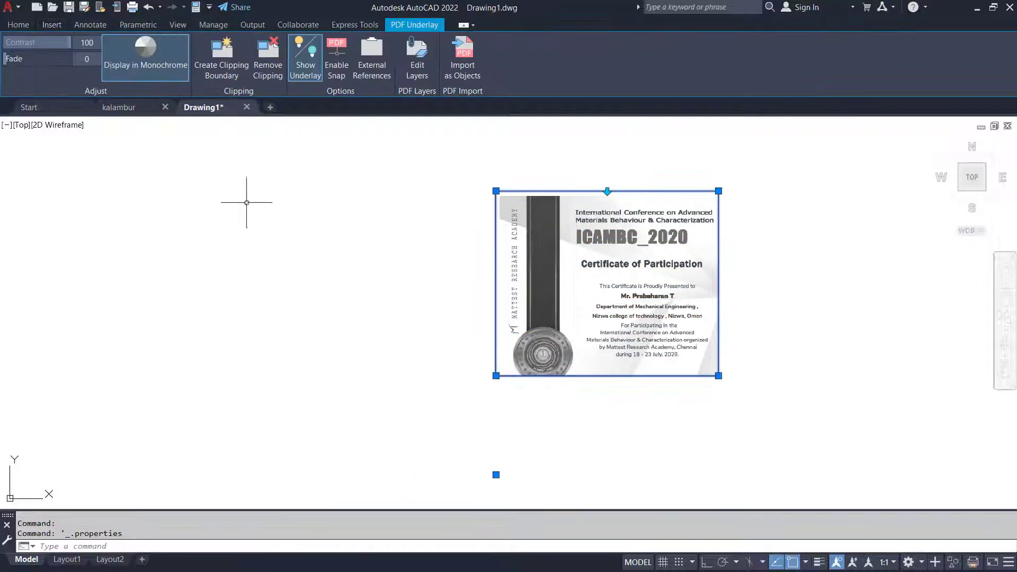
pyautogui.click(130, 68)
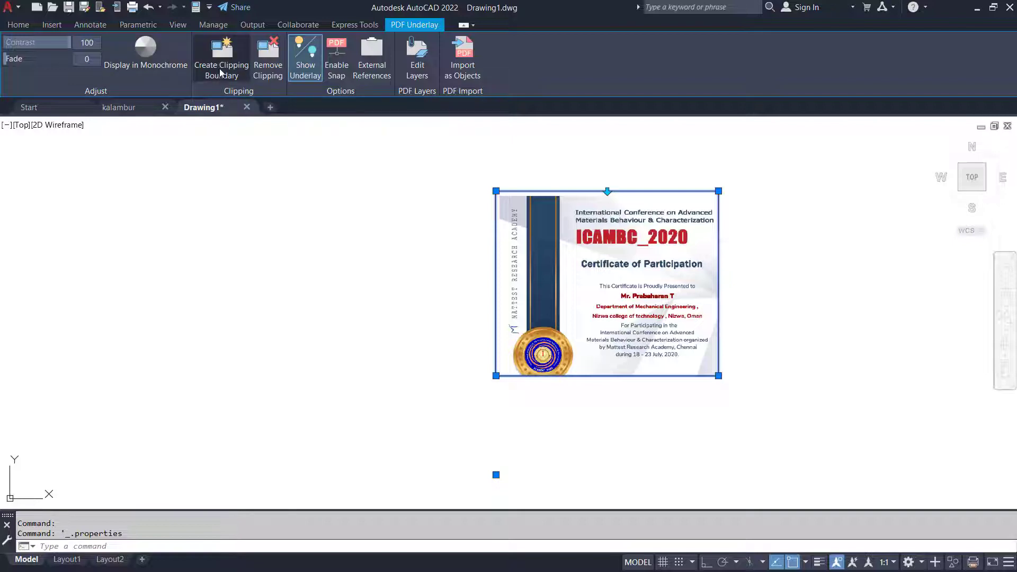
pyautogui.click(260, 72)
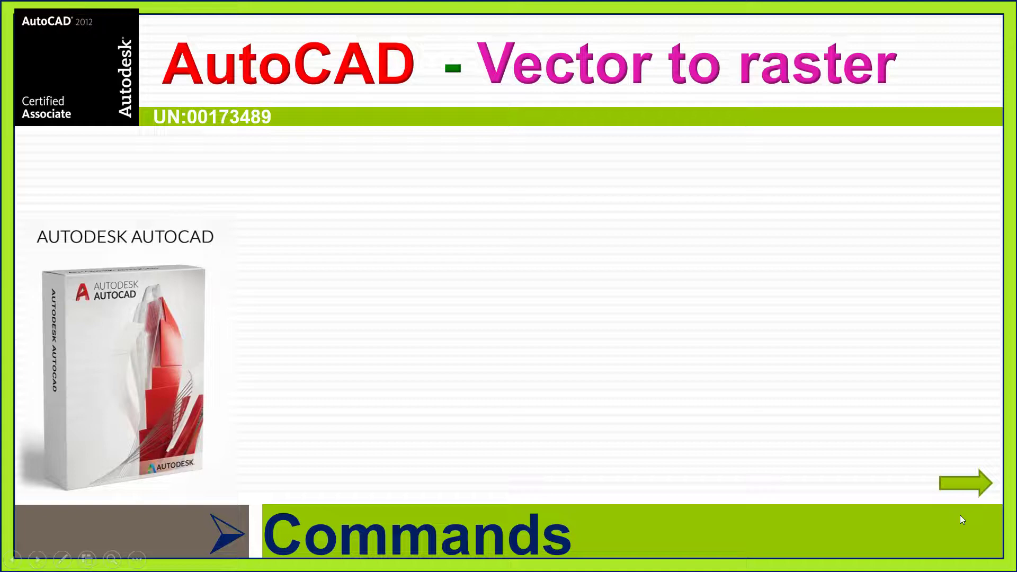
pyautogui.click(960, 516)
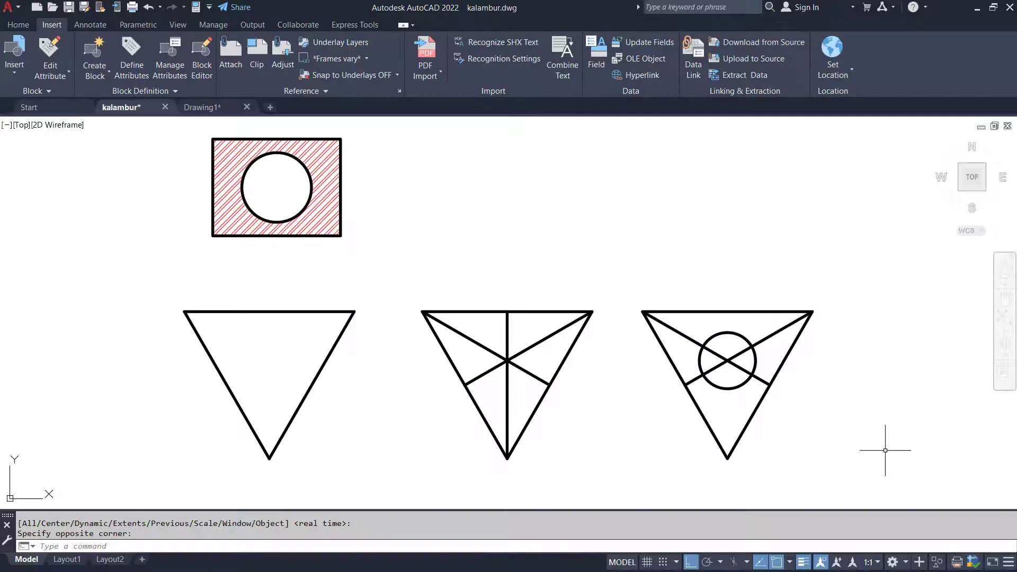
pyautogui.click(705, 312)
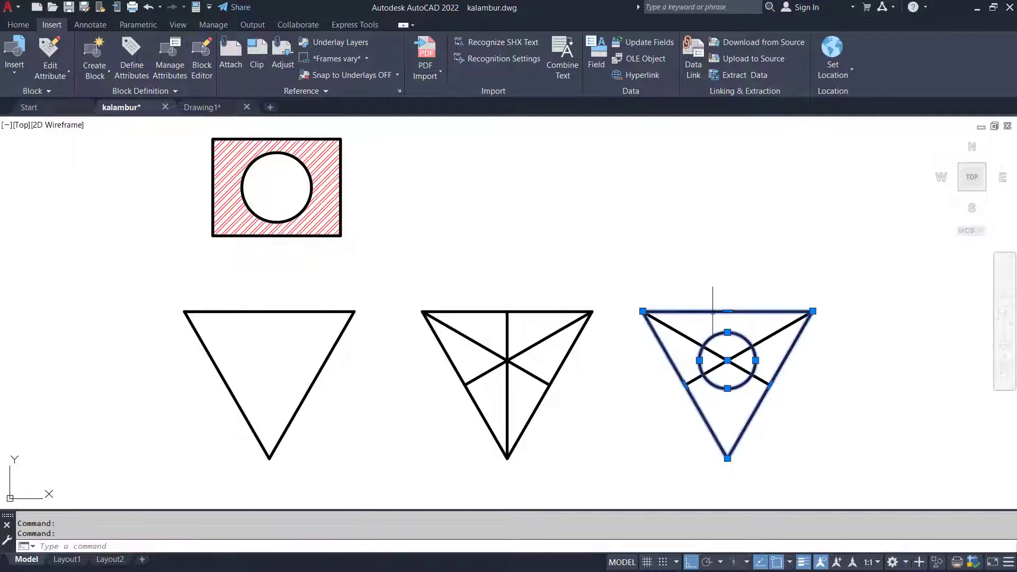
pyautogui.press('Escape')
pyautogui.press('Escape')
# - Export all objects of the kalambur drawing with BMPOUT as a Windows Bitmap named c on the Desktop
pyautogui.write('bmpout')
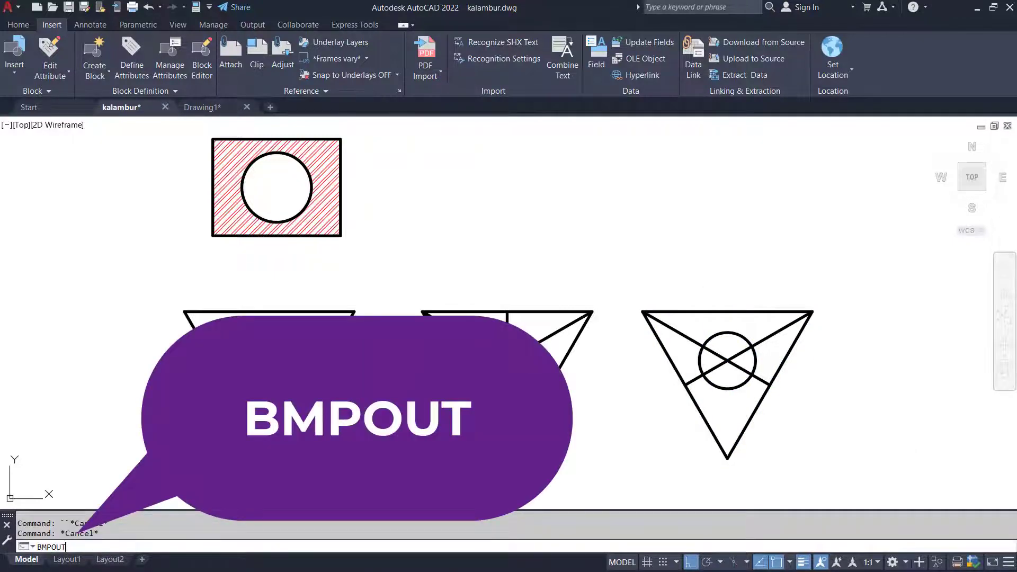
pyautogui.press('Return')
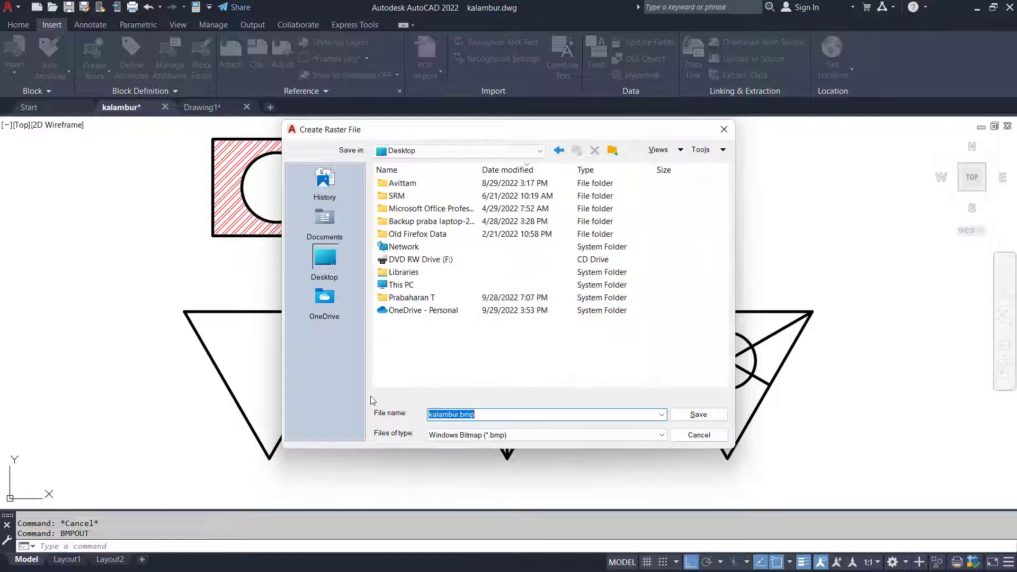
pyautogui.write('c')
pyautogui.click(698, 415)
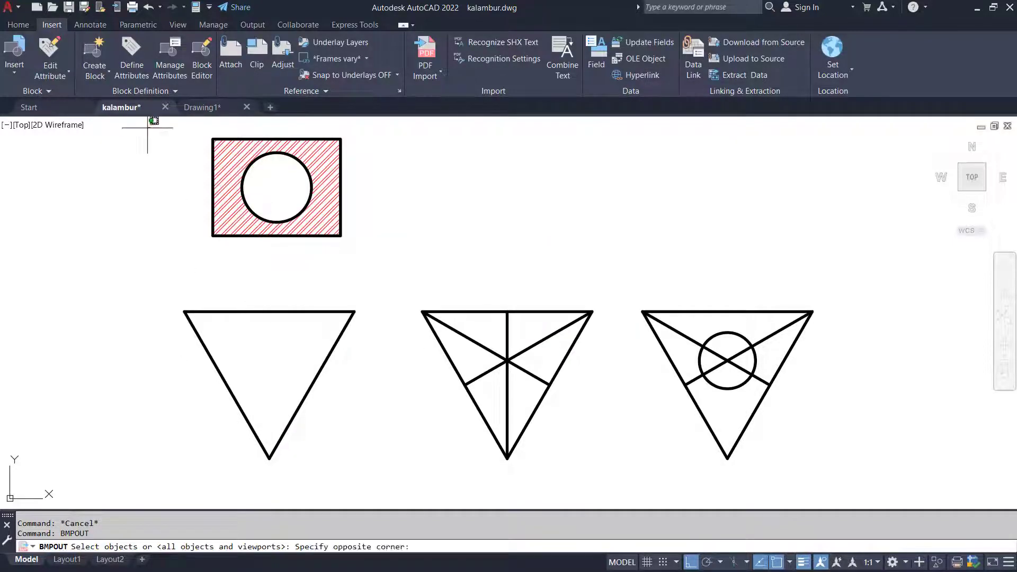
pyautogui.click(150, 127)
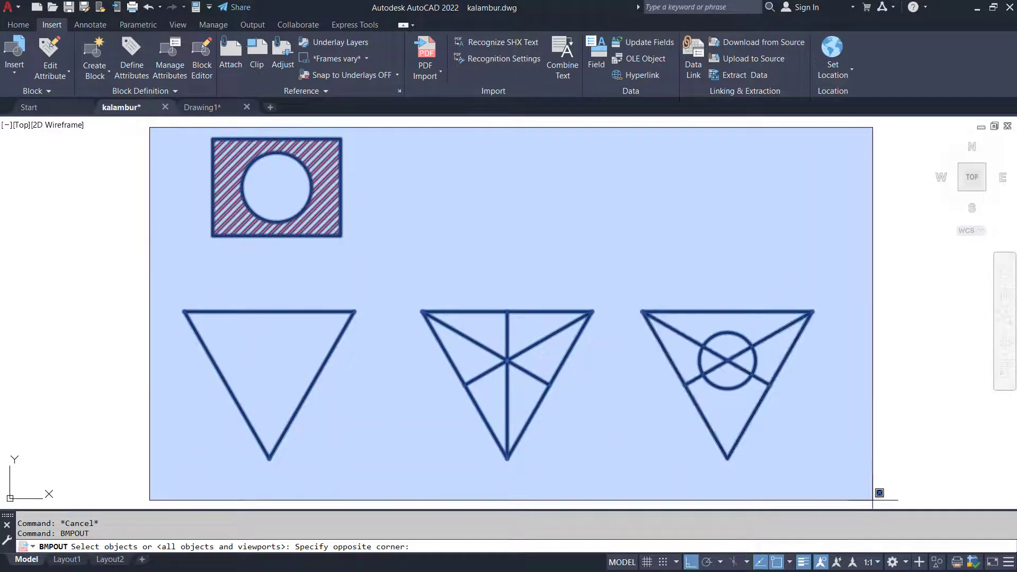
pyautogui.click(872, 500)
pyautogui.press('Return')
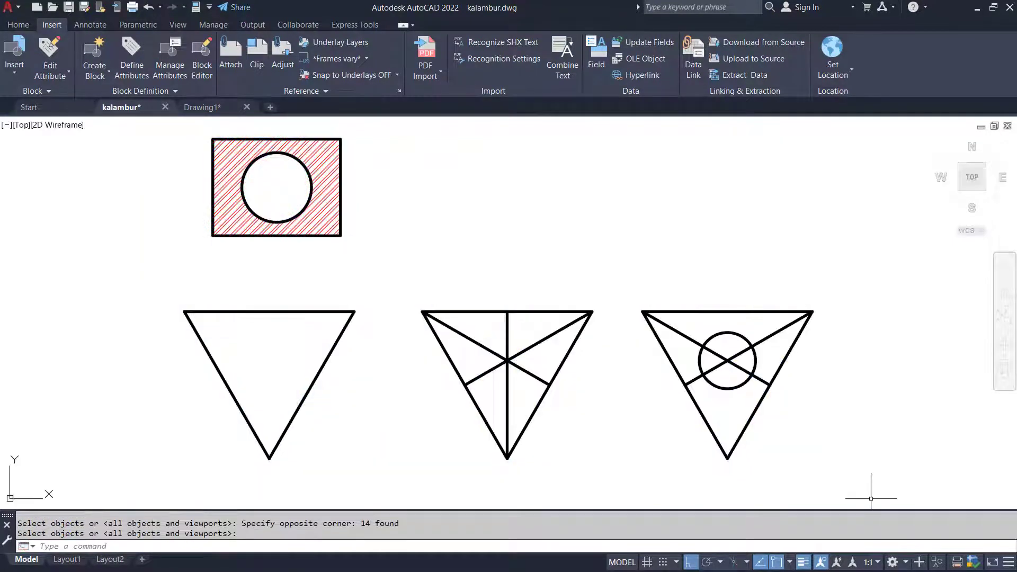
# - Export the hatched rectangle and all three triangles as a JPEG file with JPGOUT
pyautogui.write('jpgout')
pyautogui.press('Return')
pyautogui.click(510, 413)
pyautogui.press('Return')
pyautogui.click(829, 477)
pyautogui.click(139, 131)
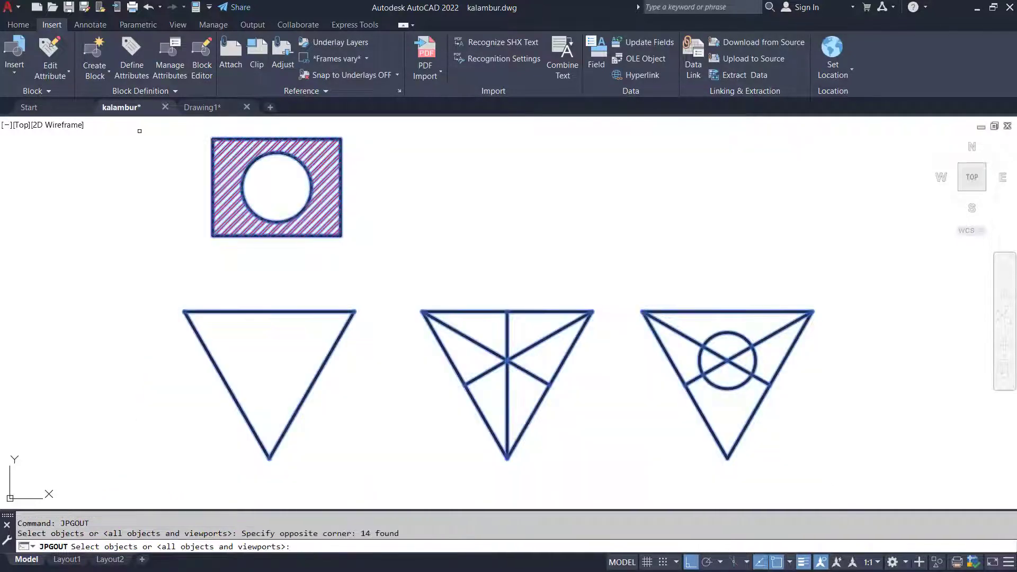
pyautogui.press('Return')
# - Export the drawing objects with PNGOUT as a PNG file named 3 on the Desktop
pyautogui.write('pngout')
pyautogui.press('Return')
pyautogui.write('3')
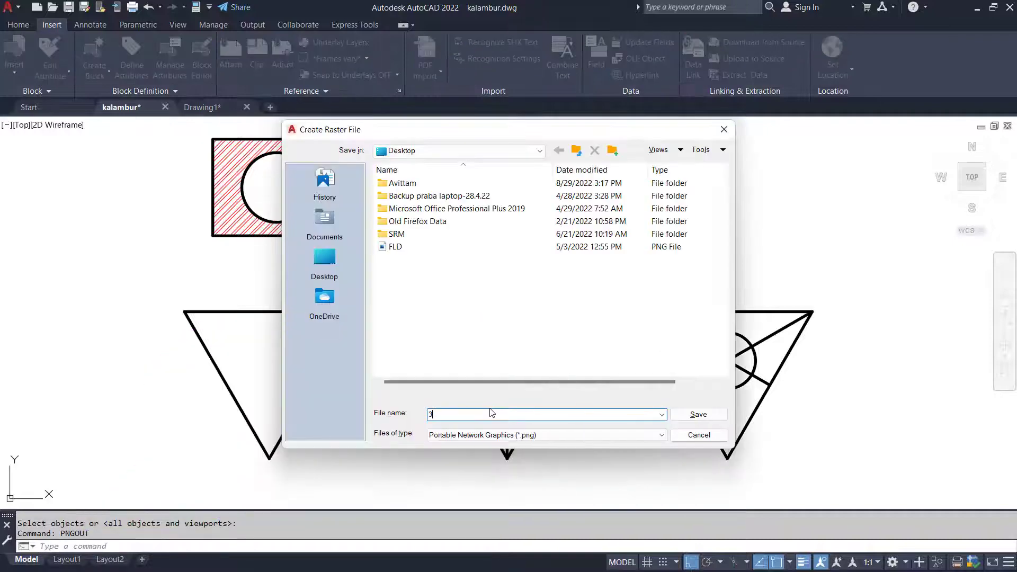
pyautogui.click(699, 414)
pyautogui.click(809, 457)
pyautogui.press('Escape')
# - Export the hatched rectangle and all three triangles with TIFOUT as a TIF file named 4 on the Desktop
pyautogui.write('tifout')
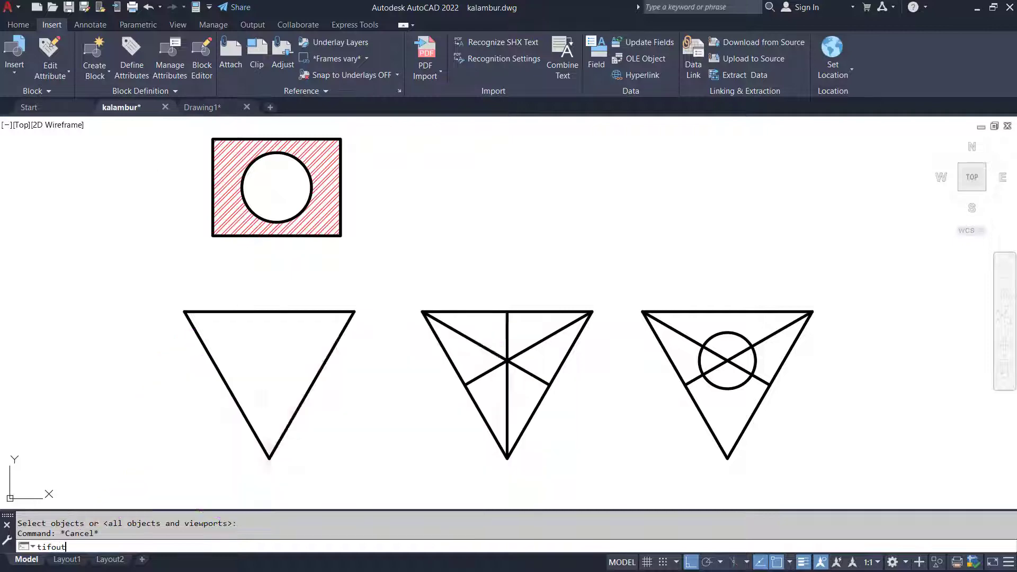
pyautogui.press('Return')
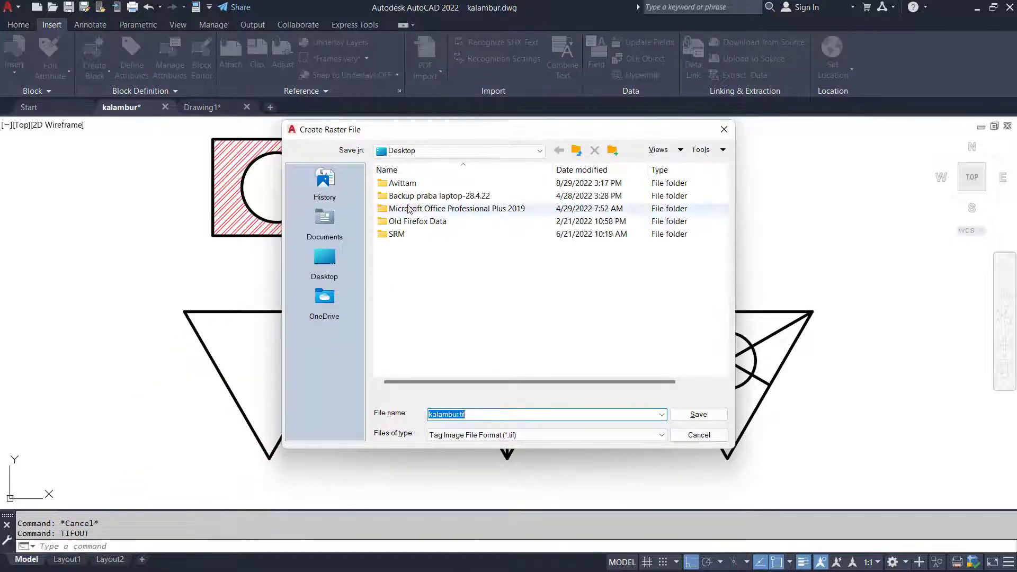
pyautogui.write('4')
pyautogui.press('Return')
pyautogui.click(829, 454)
pyautogui.click(96, 135)
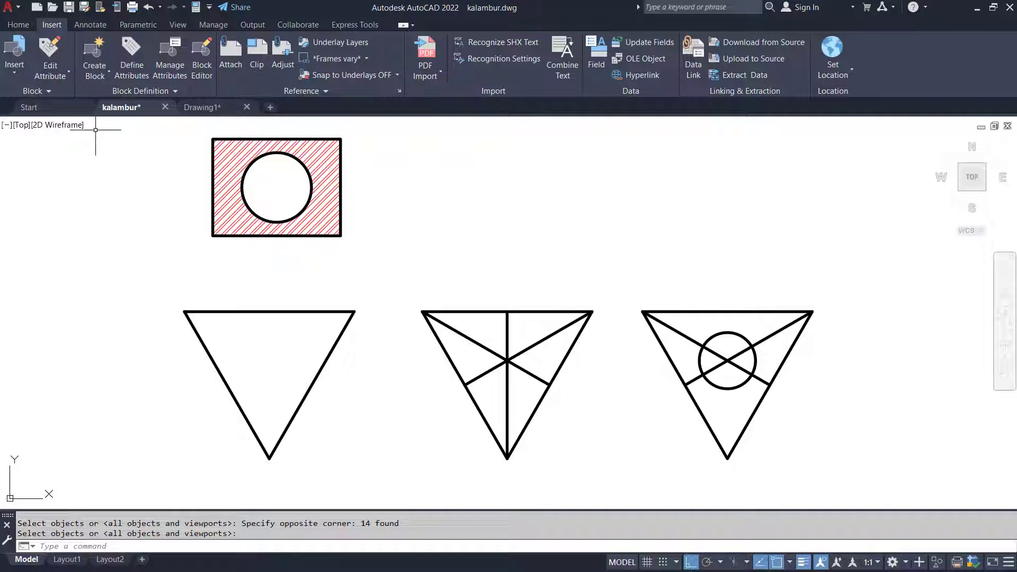
pyautogui.press('Return')
# - Export the drawing objects with the EXPORT command as a Bitmap (*.bmp) file named 5
pyautogui.write('e')
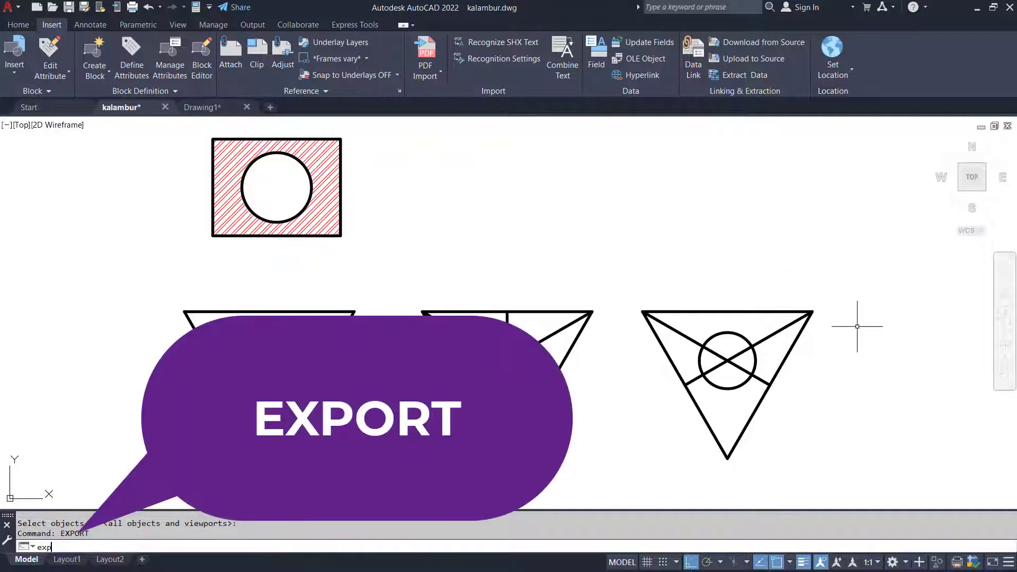
pyautogui.write('xp')
pyautogui.press('Return')
pyautogui.moveTo(586, 129); pyautogui.dragTo(472, 41)
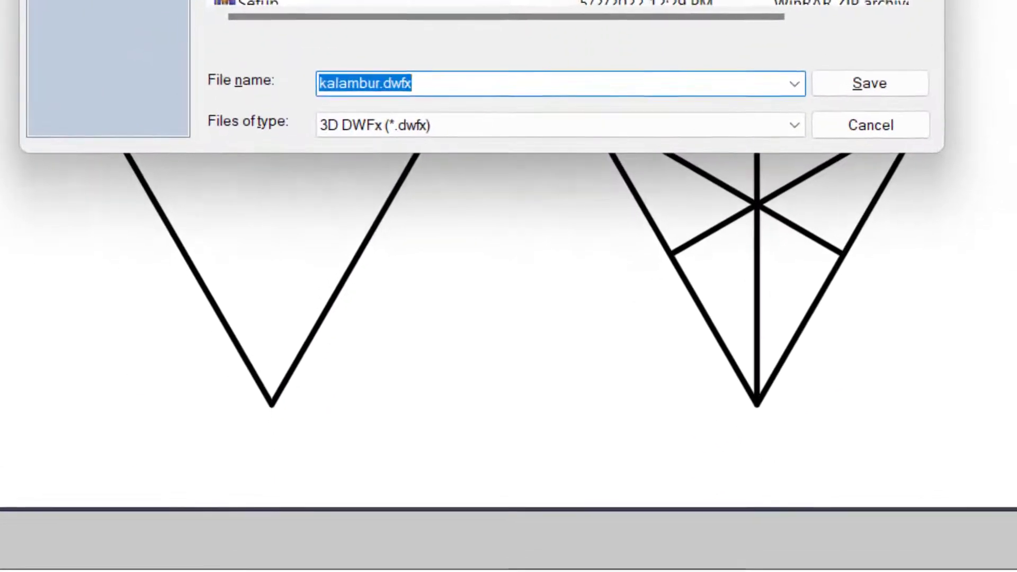
pyautogui.click(793, 126)
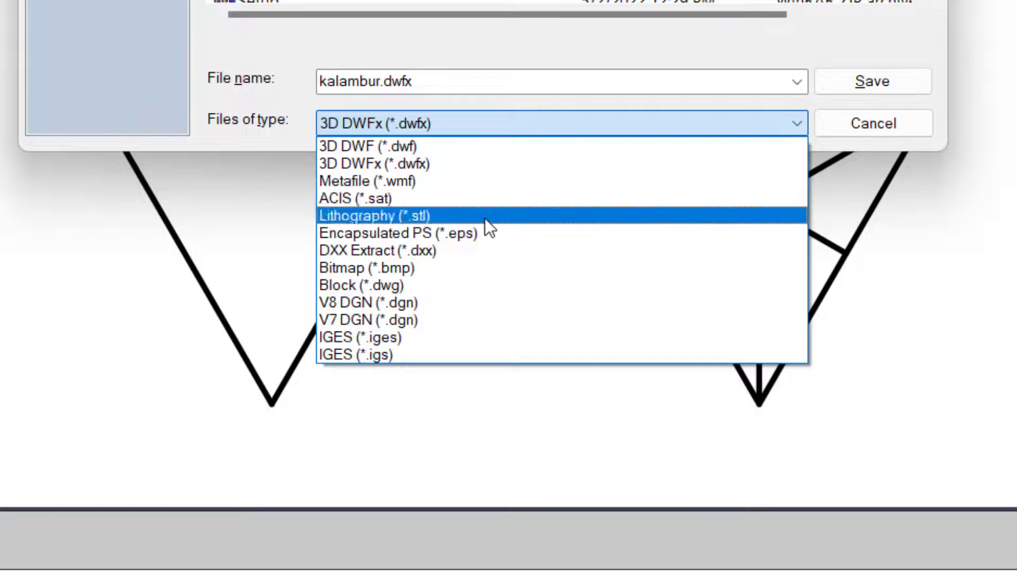
pyautogui.click(482, 269)
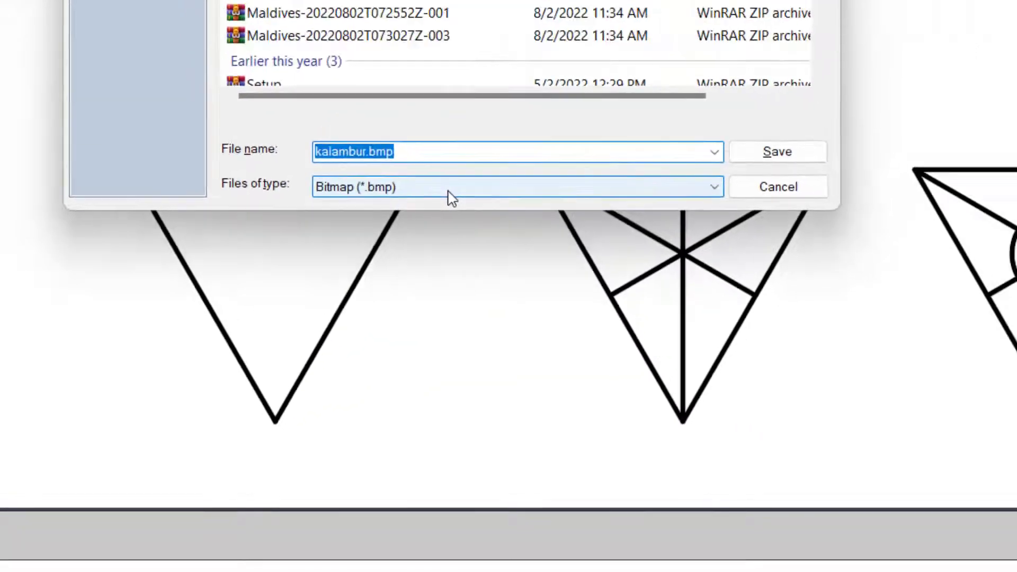
pyautogui.write('5')
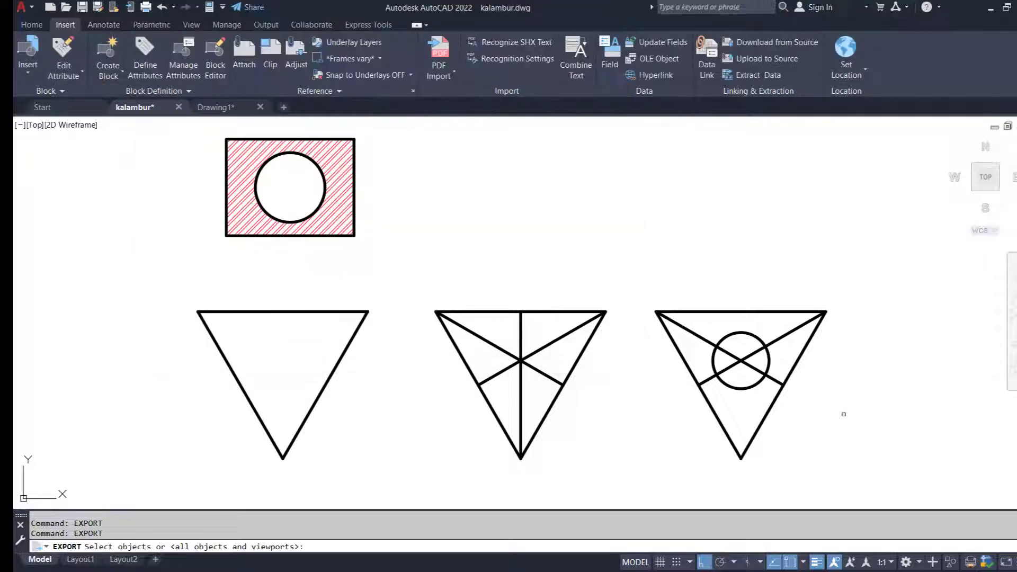
pyautogui.click(844, 415)
pyautogui.click(195, 236)
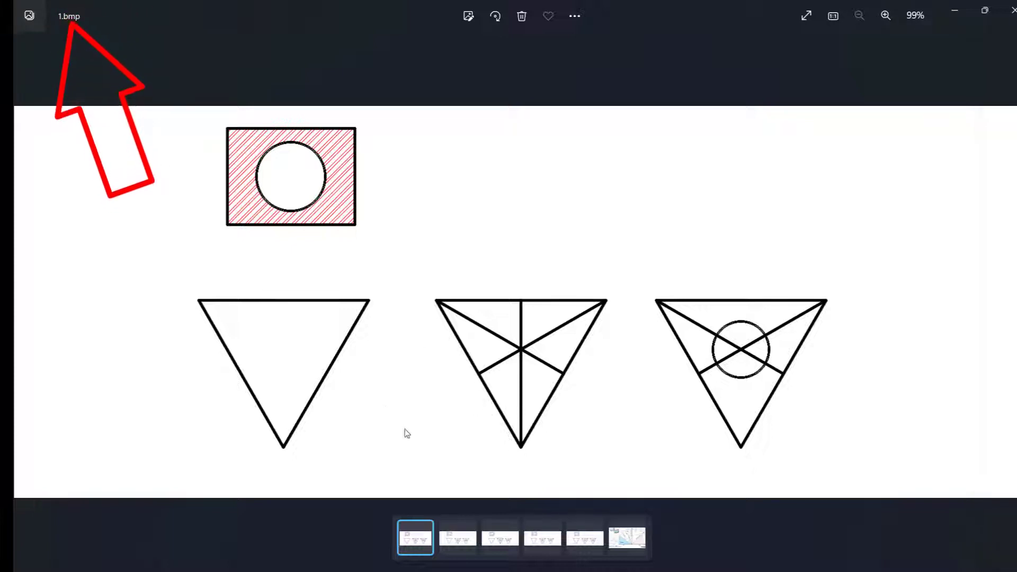
# - Examine the exported raster images one after another in the image viewer, from 1.bmp through 1.jpg and 3.png to the remaining files
pyautogui.press('Right')
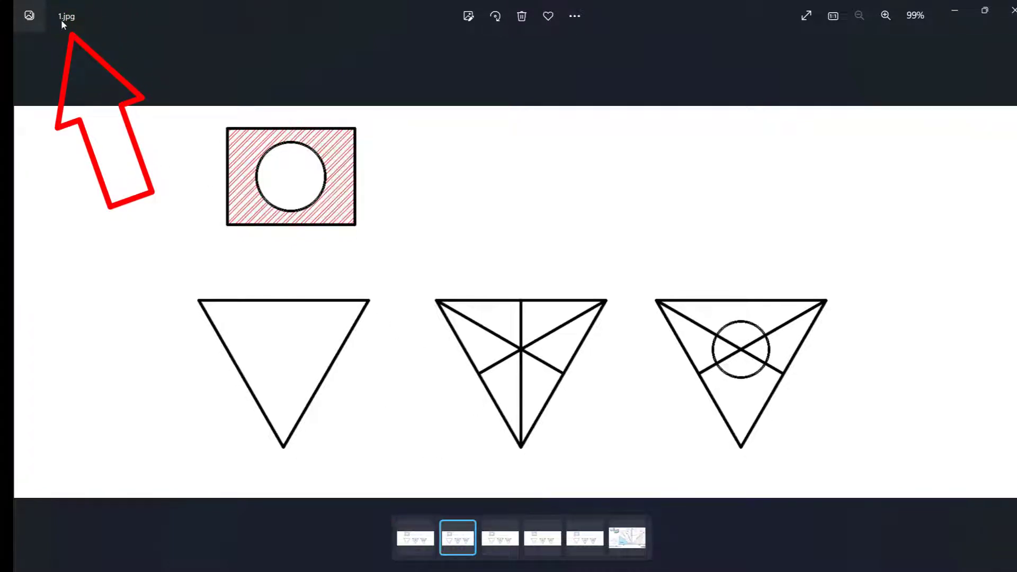
pyautogui.press('Right')
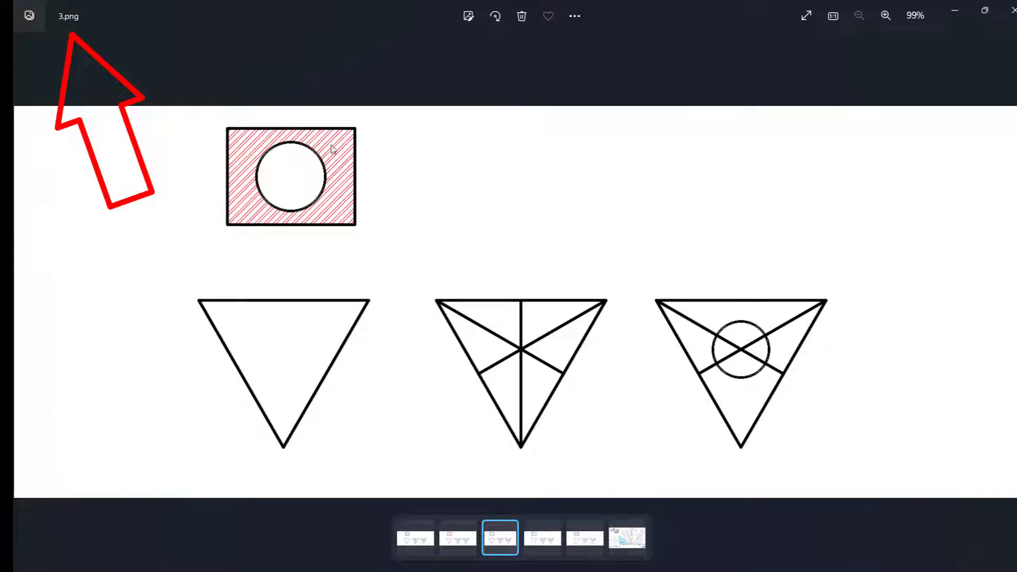
pyautogui.press('Right')
pyautogui.press('Right')
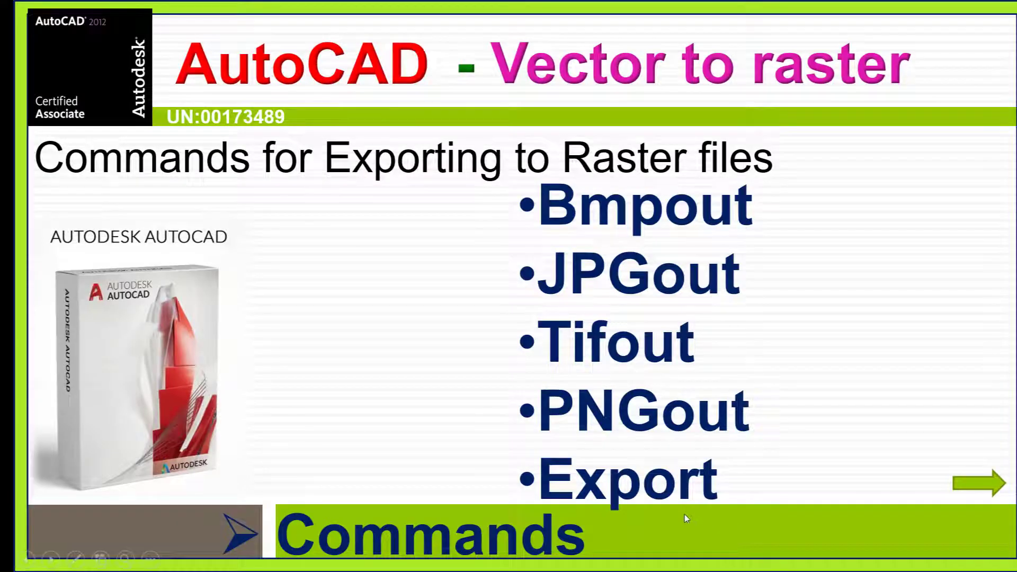
pyautogui.click(685, 516)
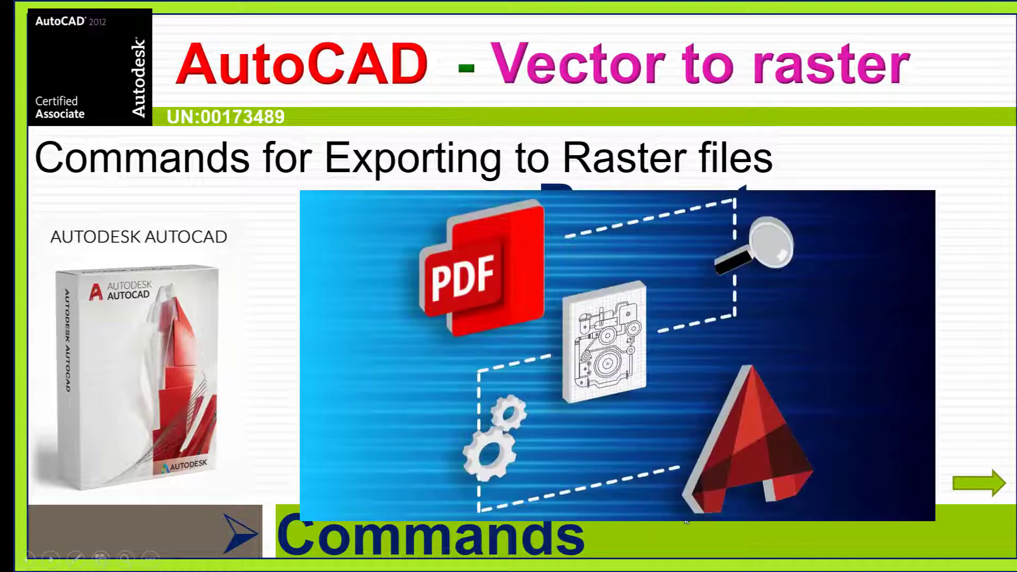